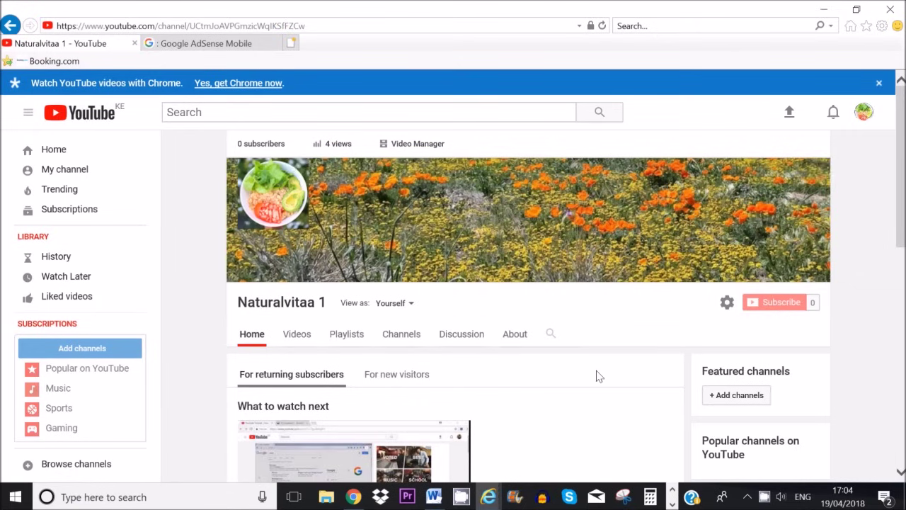
Step: Open the channel's Monetisation page in Creator Studio to check its application status
left_click(423, 146)
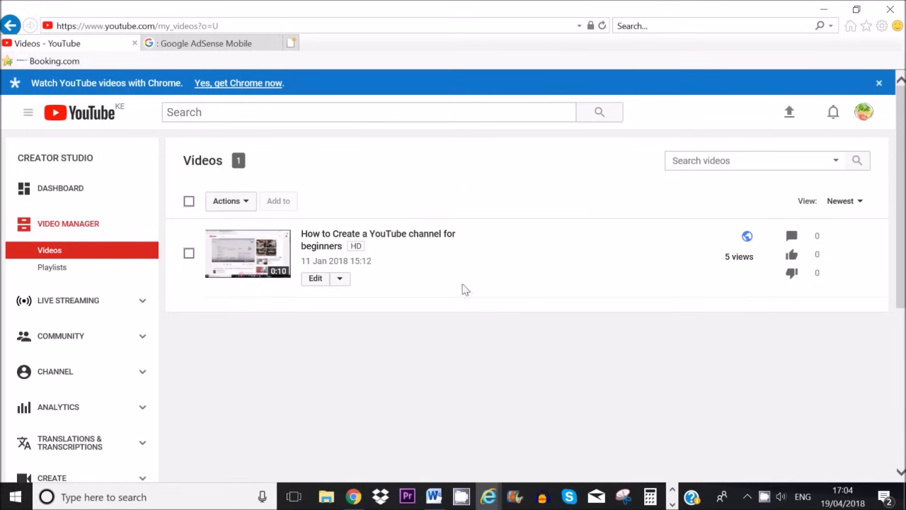
left_click(63, 378)
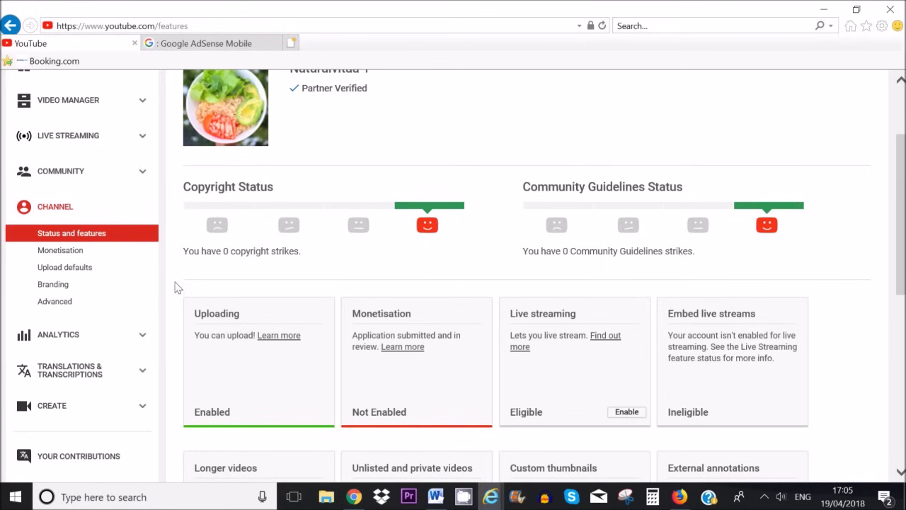
left_click(59, 251)
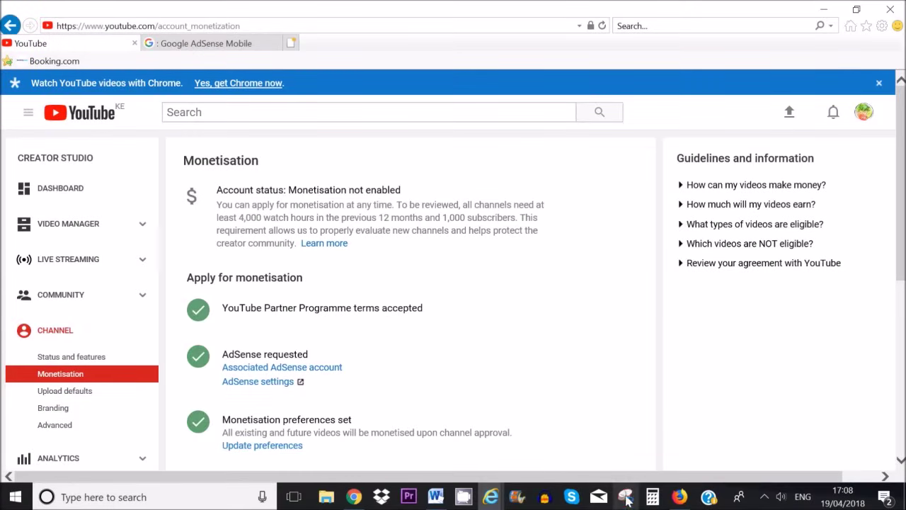
Step: Switch to Firefox, search Google for "adsense sign up" and open the Google AdSense sign-up result
left_click(679, 496)
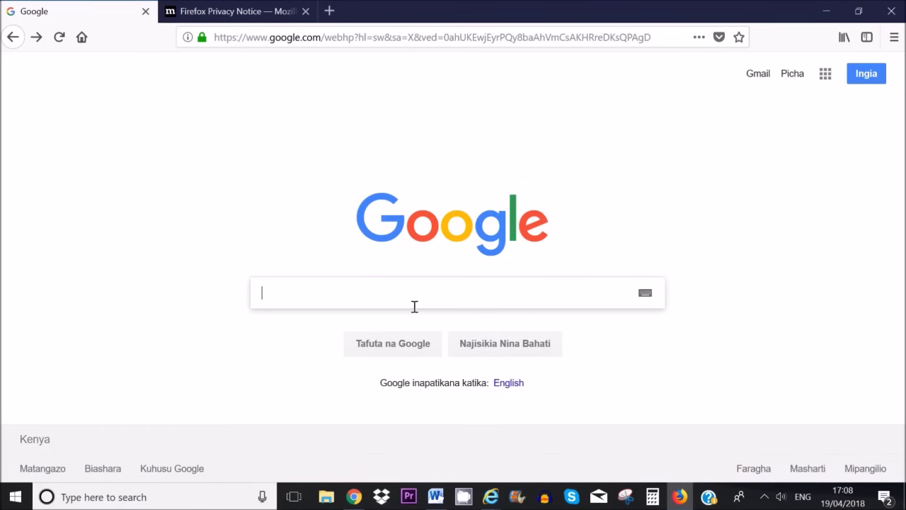
type("adsense ")
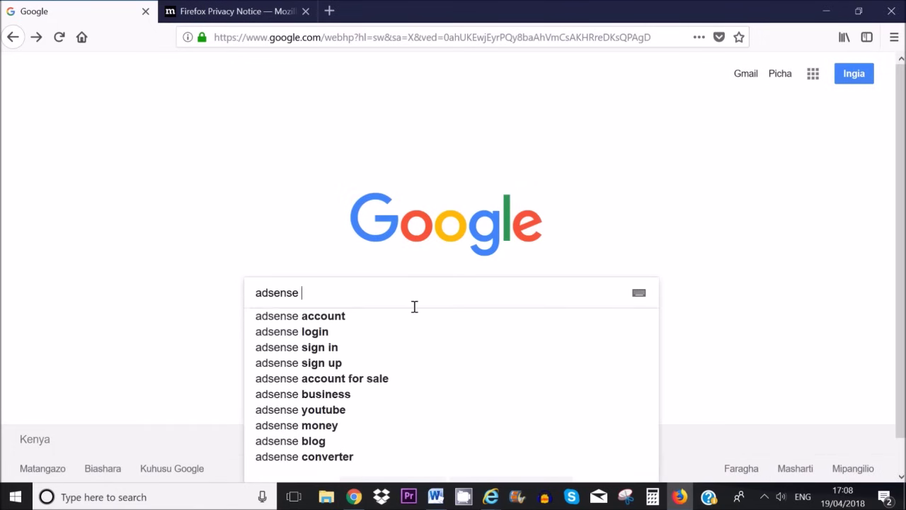
type("st")
key("BackSpace")
type("i")
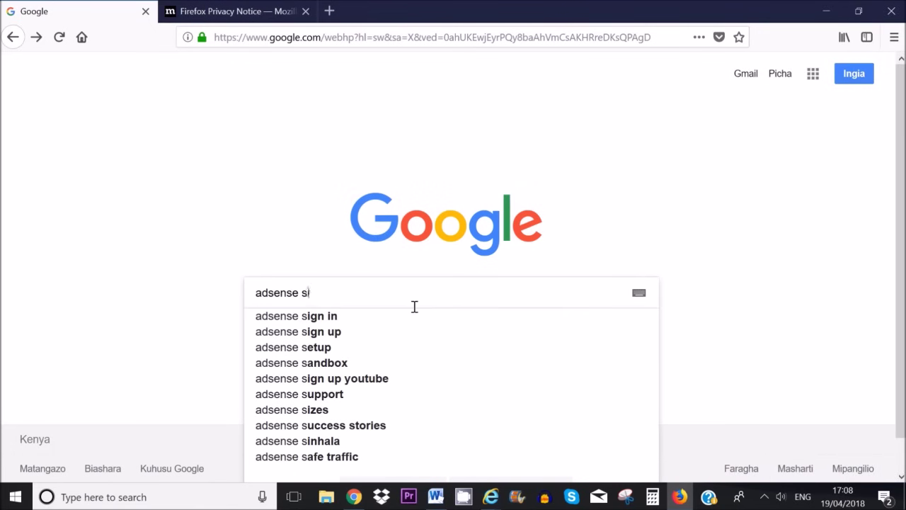
key("Down")
key("Down")
key("Return")
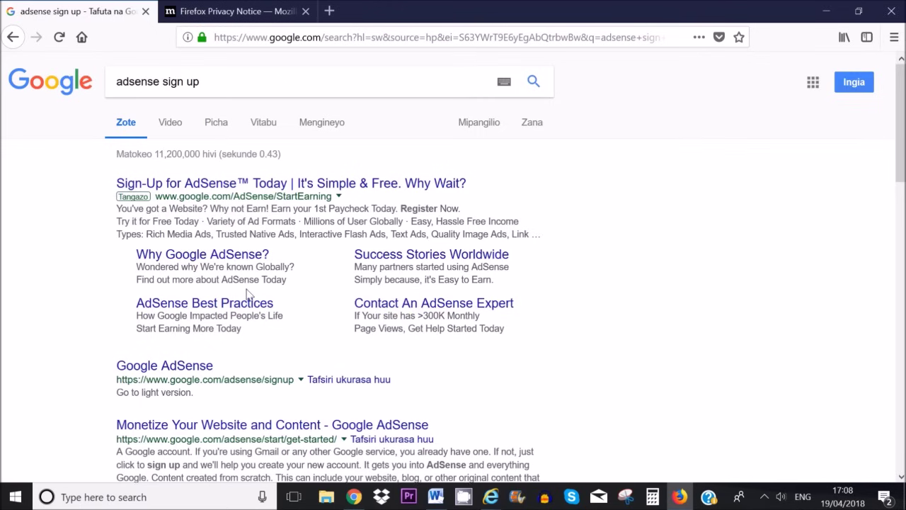
scroll(248, 303, "down", 2)
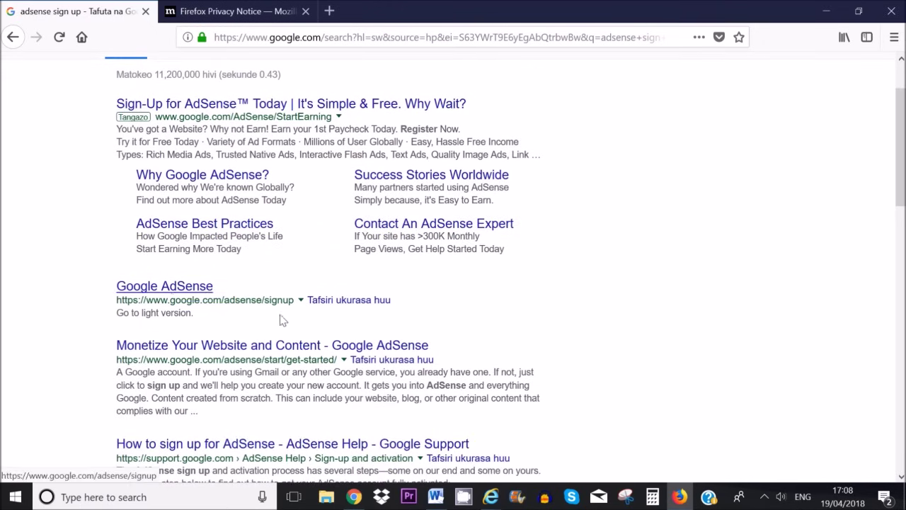
left_click(192, 286)
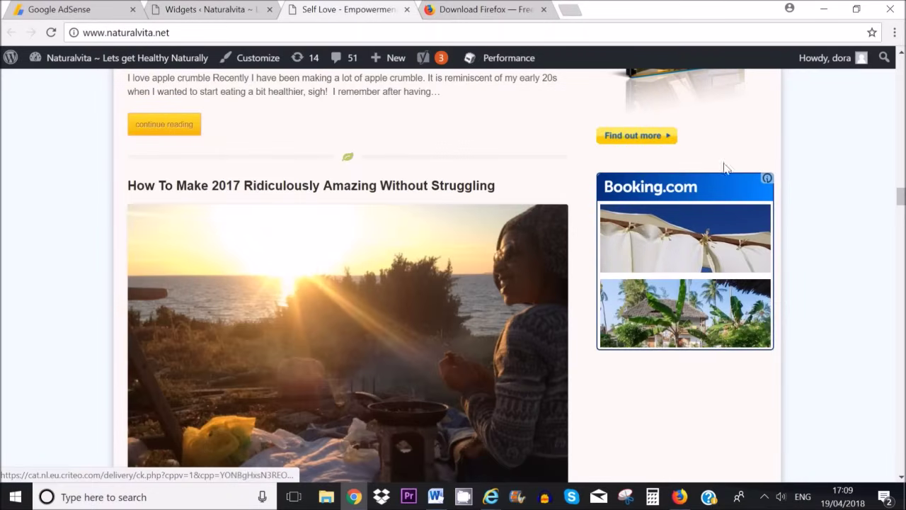
left_click_drag(901, 196, 900, 64)
left_click(180, 32)
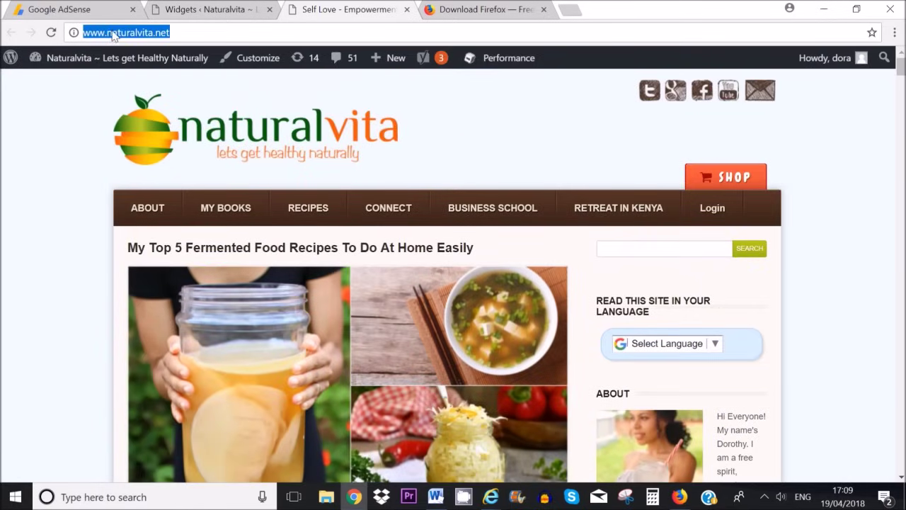
right_click(121, 32)
left_click(164, 82)
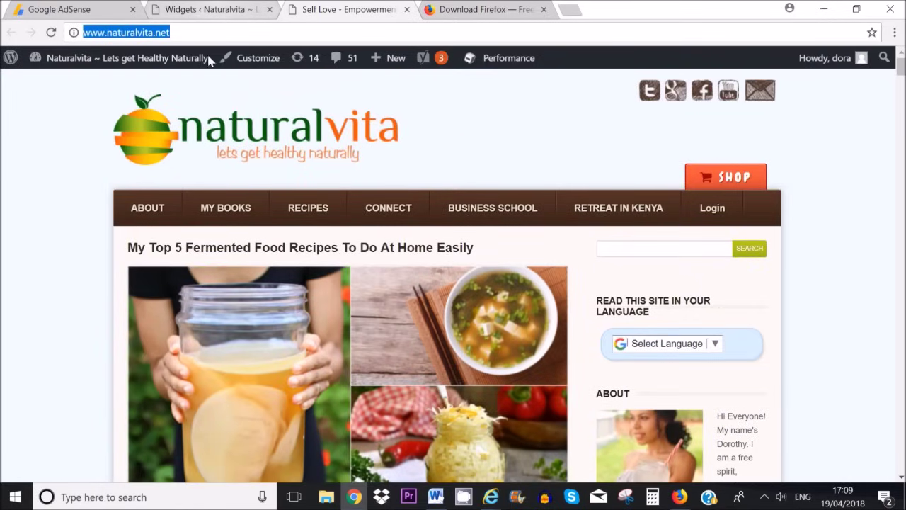
left_click(679, 497)
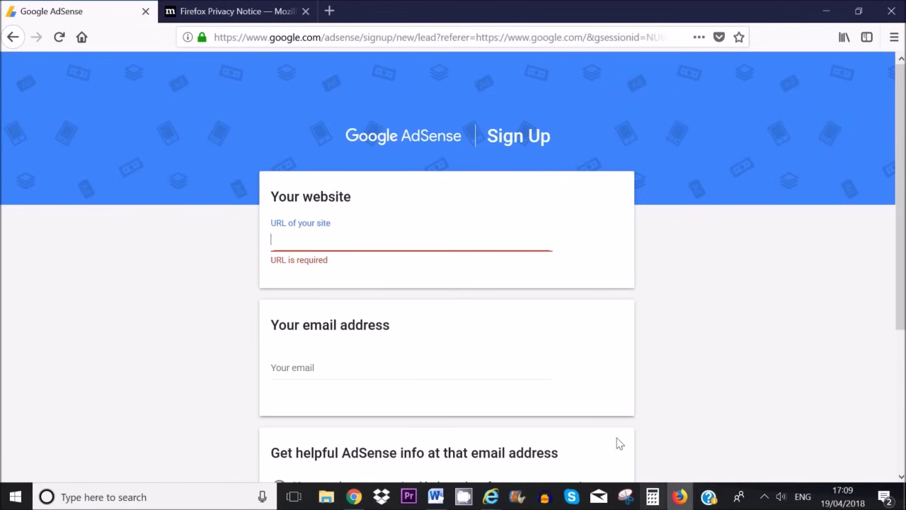
right_click(306, 240)
left_click(336, 296)
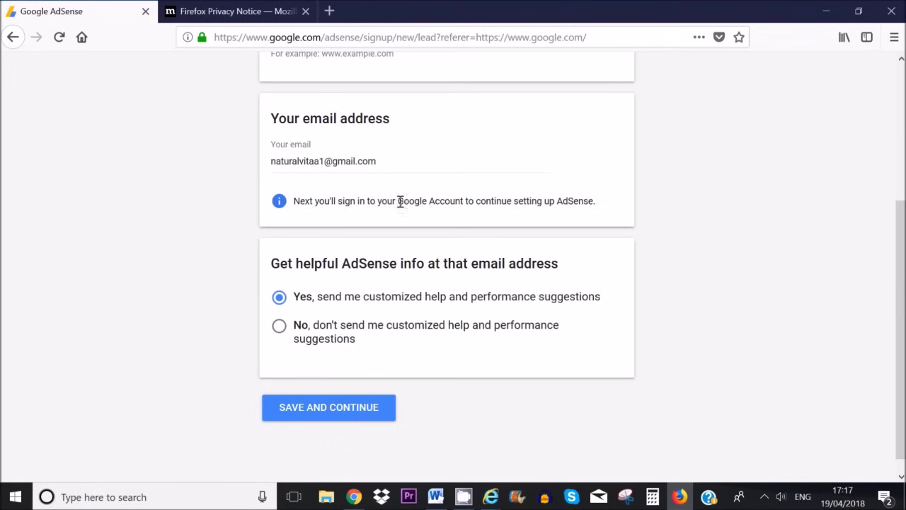
Step: Check the e-mail address of the signed-in YouTube account in Internet Explorer, and return to the sign-up form in Firefox
mouse_move(490, 497)
left_click(460, 413)
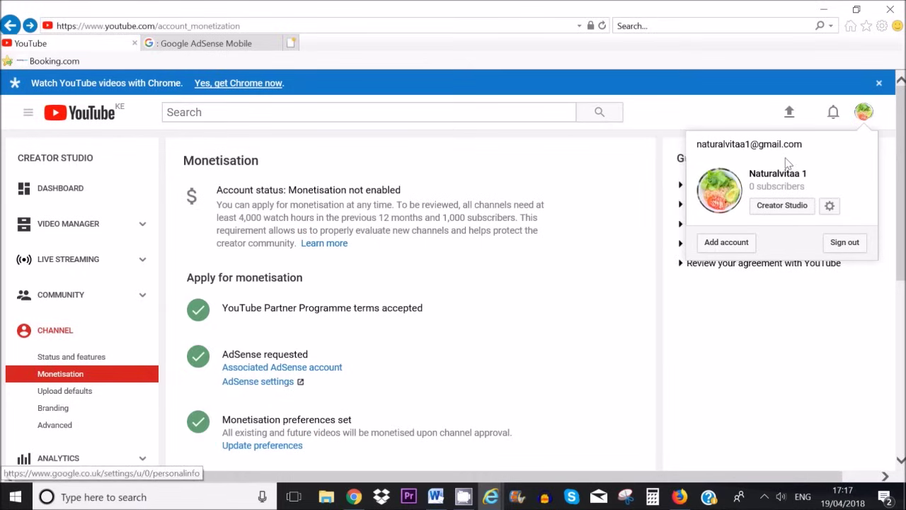
left_click(679, 497)
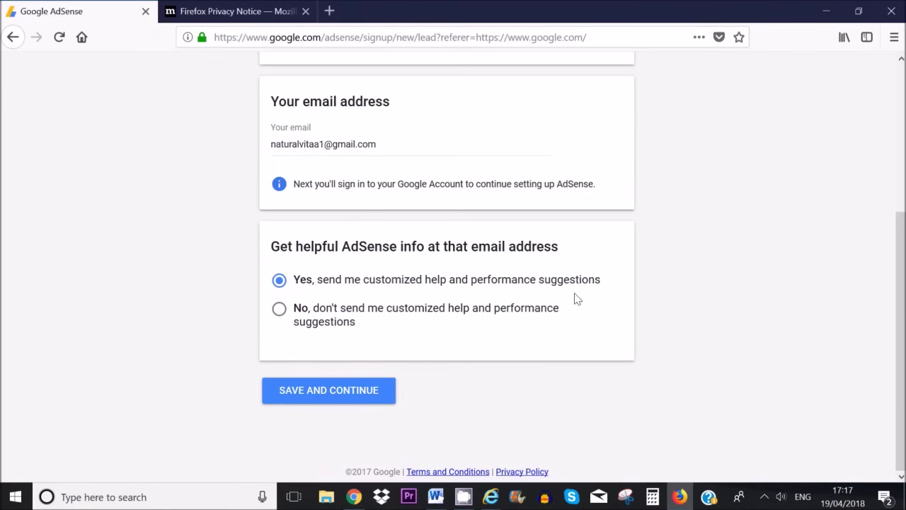
Step: Save the sign-up form and sign in to the Google account by entering the account password
left_click(317, 401)
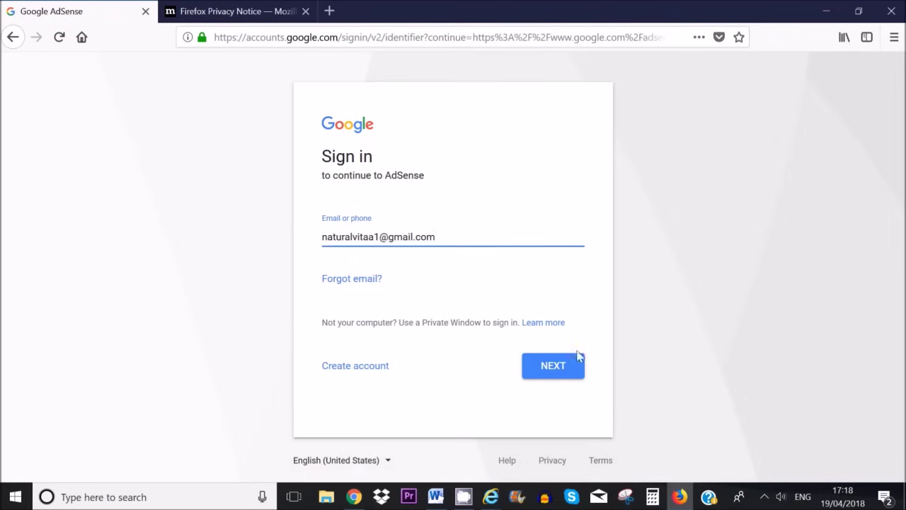
left_click(549, 368)
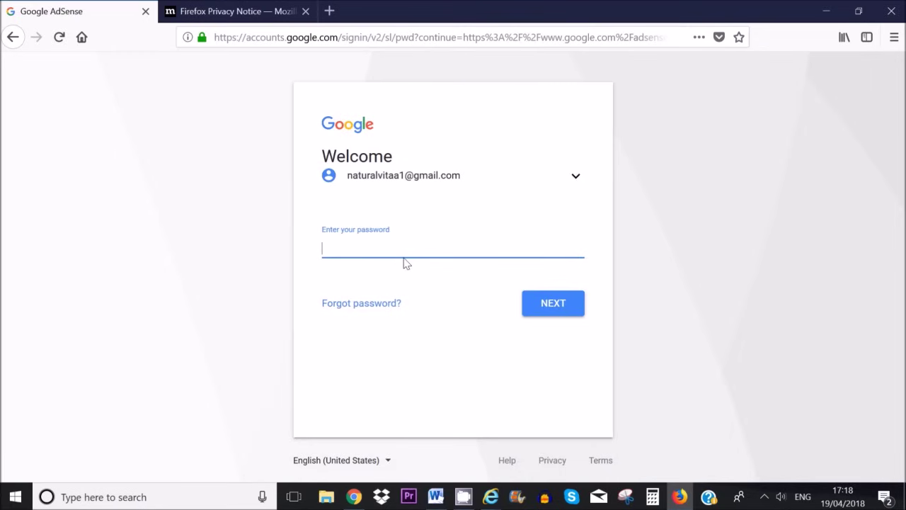
type("*****")
key("Return")
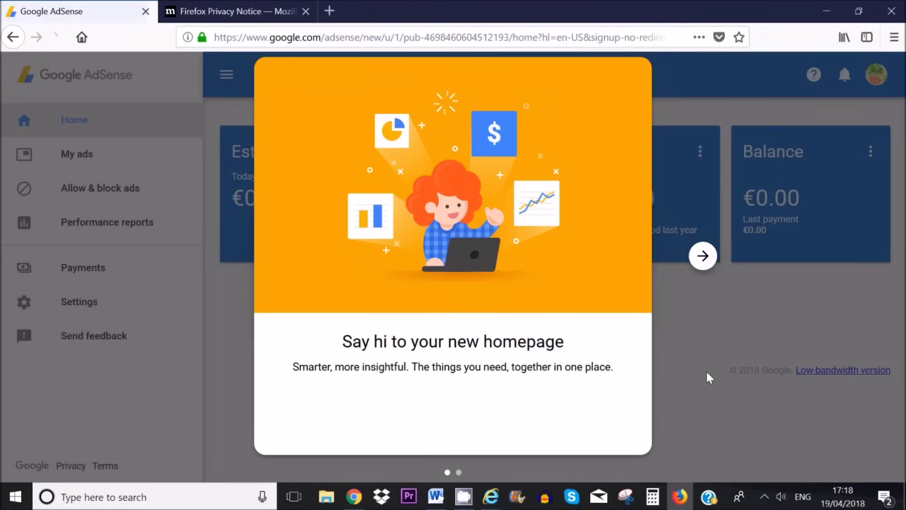
Step: Go through and close the new homepage introduction, and look over the AdSense home page
left_click(703, 256)
left_click(453, 428)
left_click(607, 307)
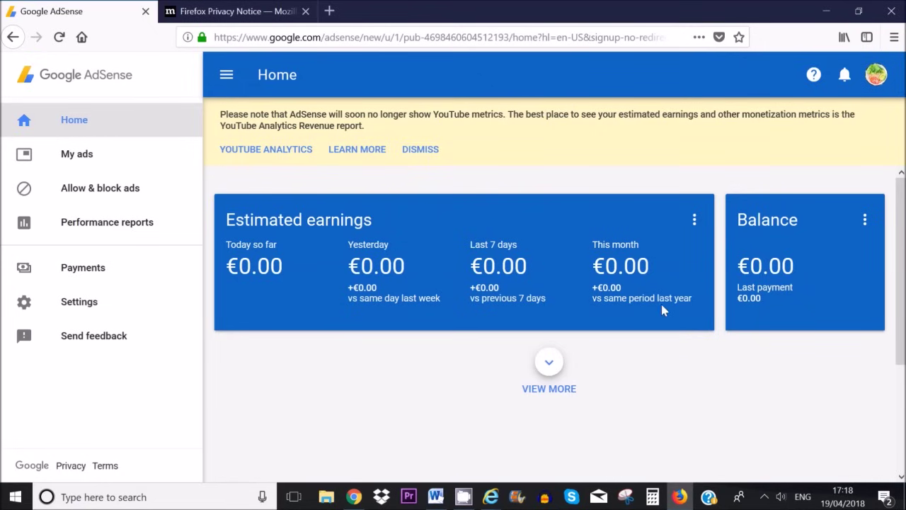
left_click_drag(901, 269, 900, 344)
scroll(901, 343, "up", 3)
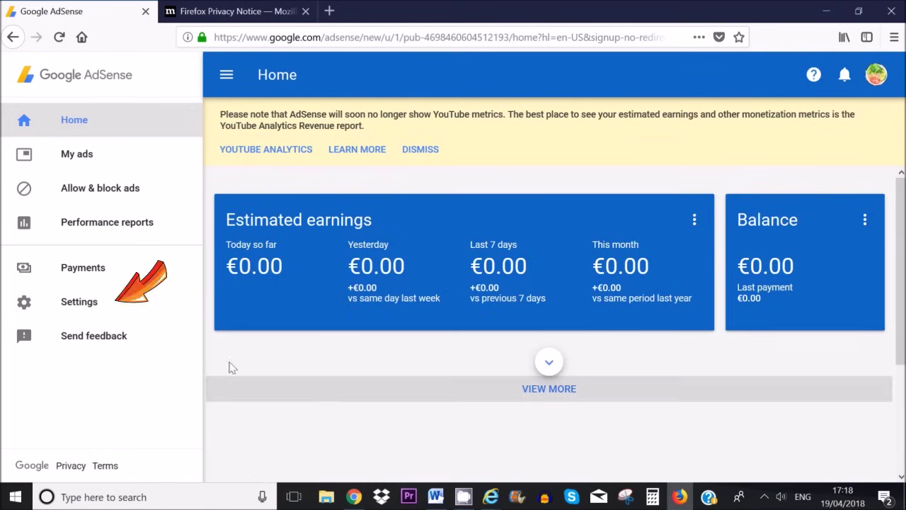
Step: Open the AdSense personal settings and review the contact details, e-mail preferences and display language
left_click(87, 306)
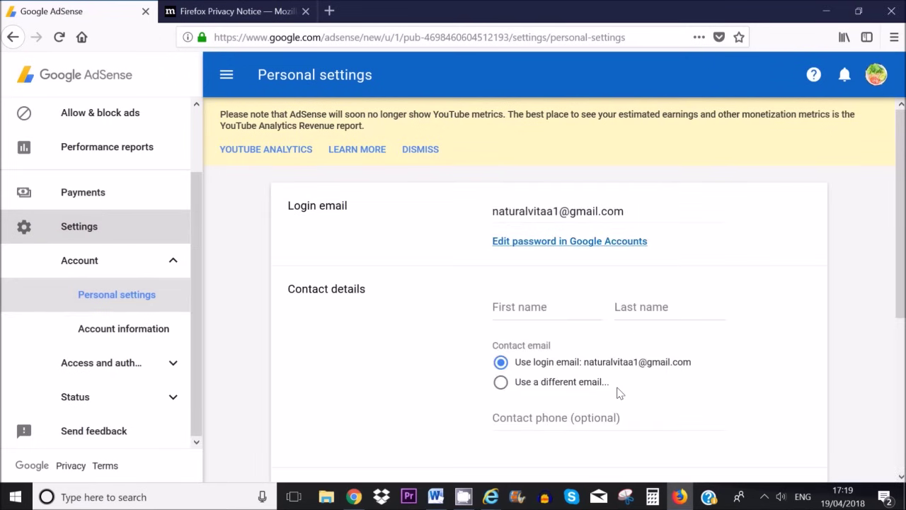
scroll(900, 213, "down", 2)
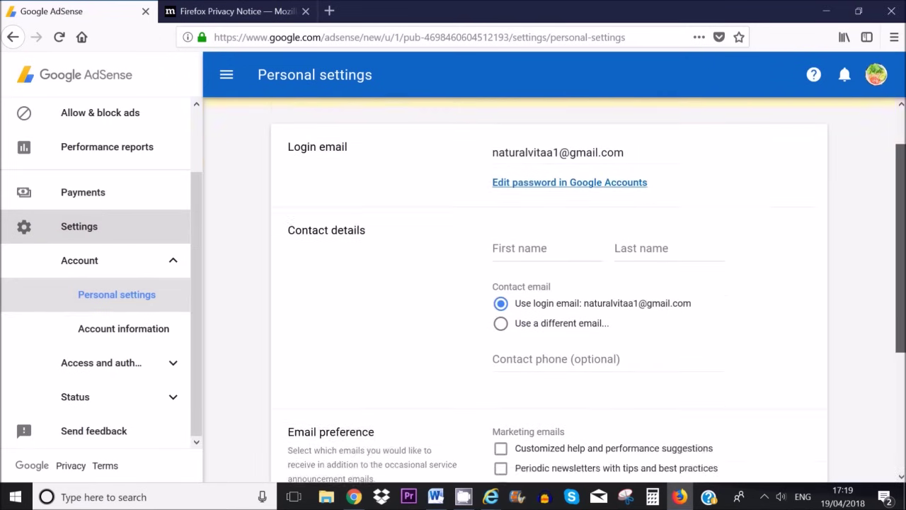
scroll(900, 284, "down", 1)
scroll(900, 284, "up", 2)
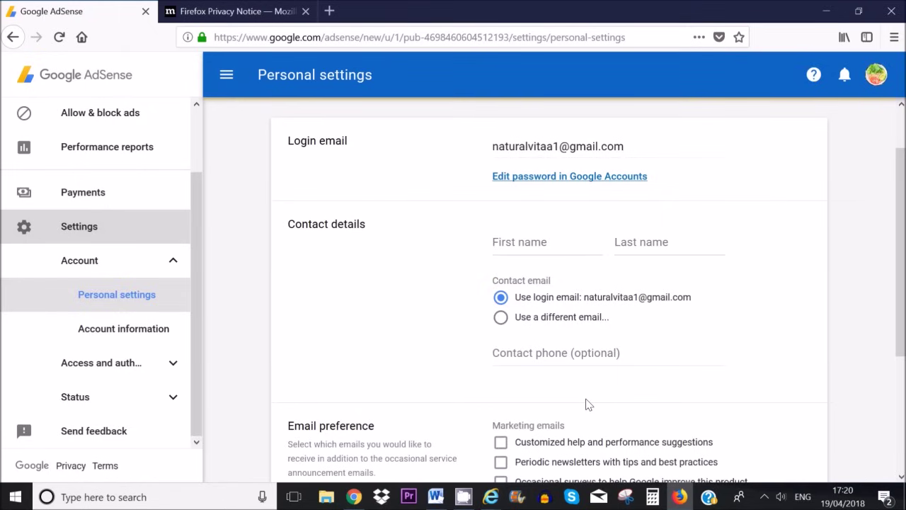
scroll(602, 411, "down", 3)
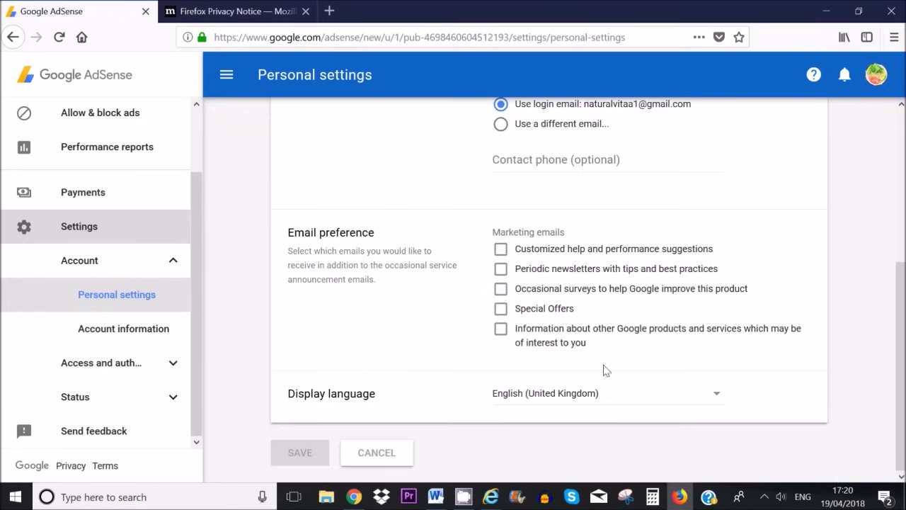
scroll(623, 347, "up", 3)
scroll(633, 354, "down", 3)
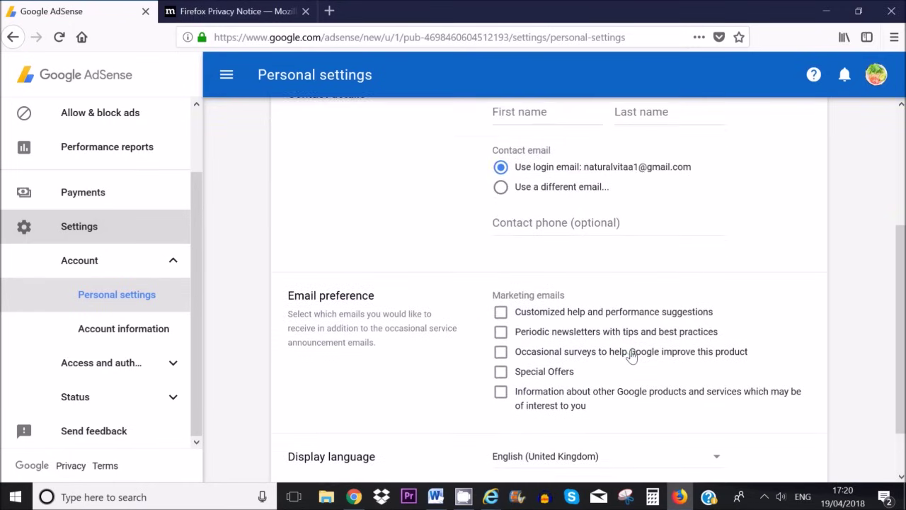
scroll(639, 310, "up", 4)
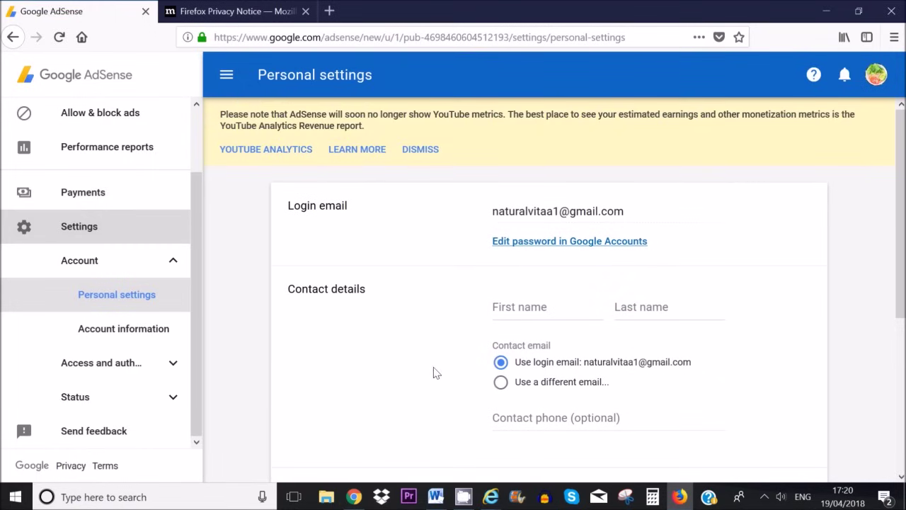
Step: Open the Payments page and review the earnings, payment threshold, transactions and payment method sections
left_click(78, 191)
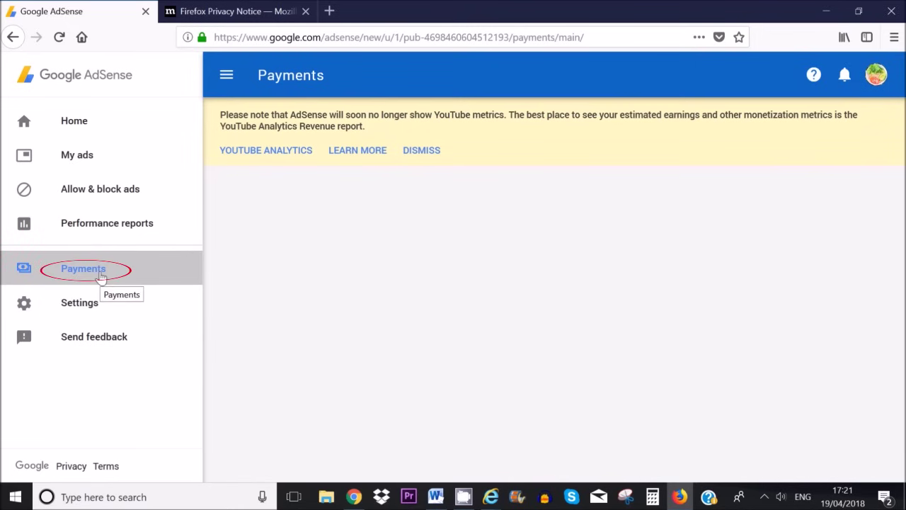
scroll(740, 156, "down", 2)
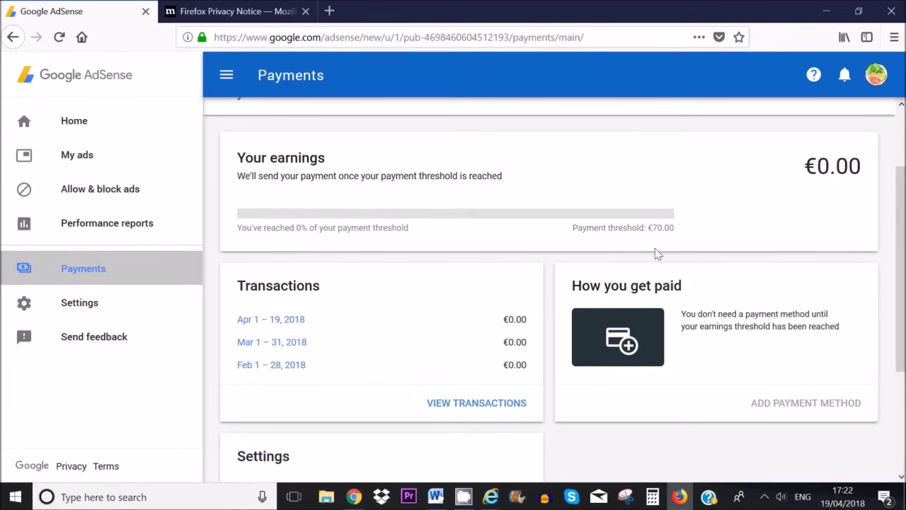
scroll(658, 253, "down", 1)
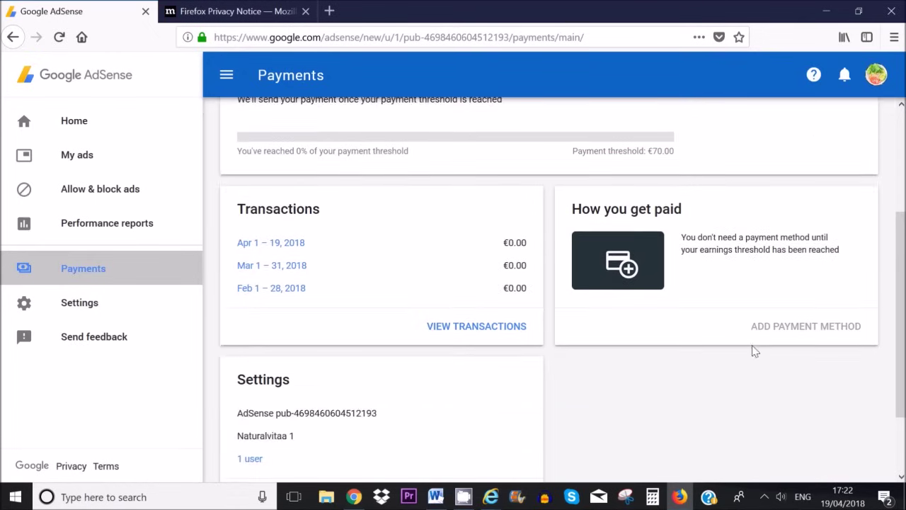
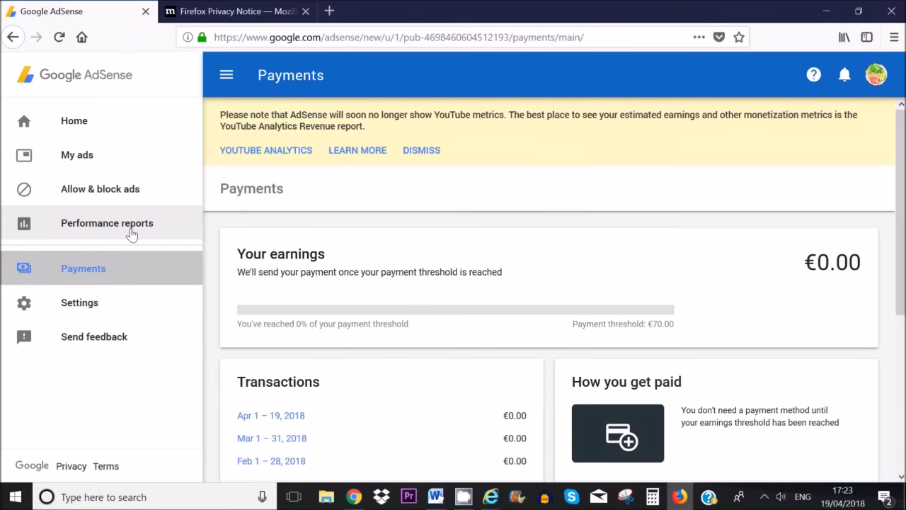
Step: Start a new ad unit under My ads, with Text & display ads as its type
left_click(96, 155)
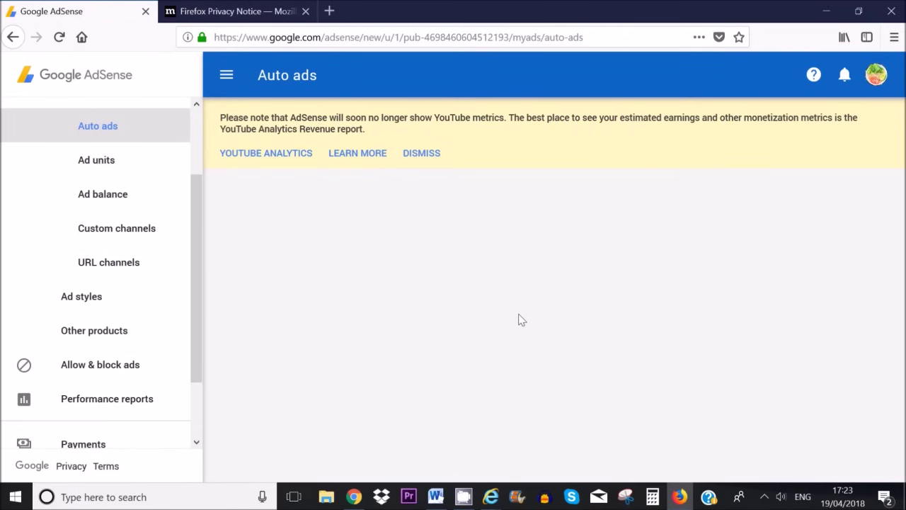
left_click(113, 163)
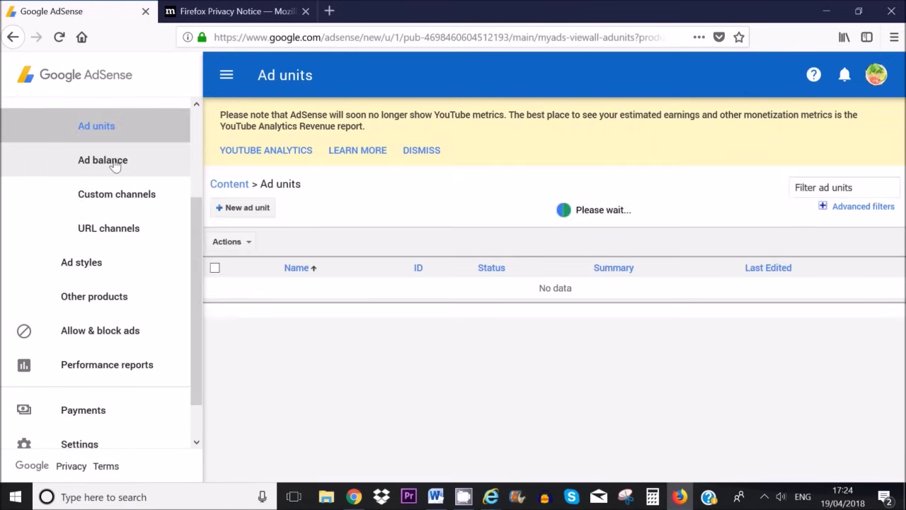
left_click(247, 208)
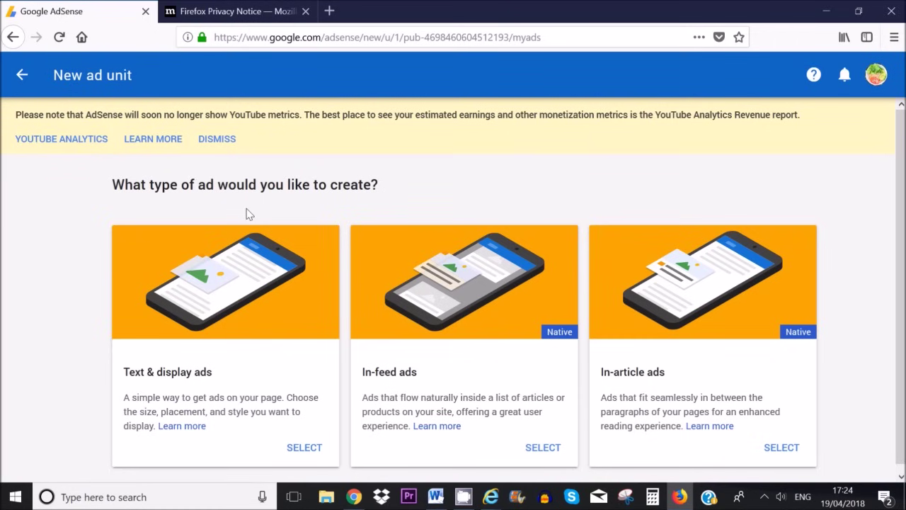
scroll(499, 290, "down", 1)
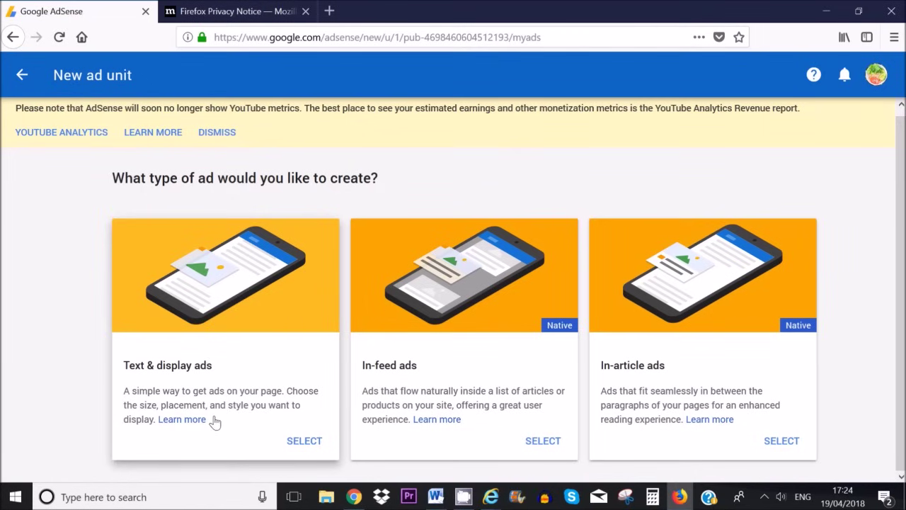
left_click(307, 446)
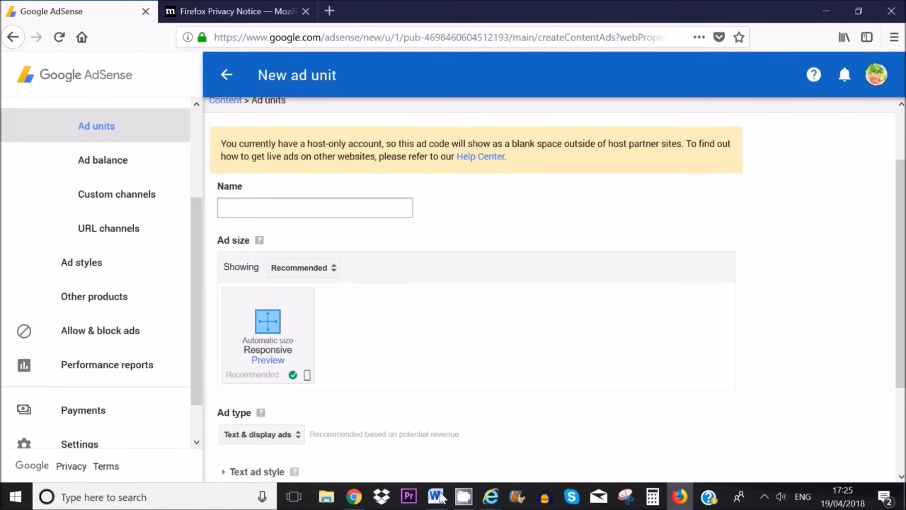
Step: Switch to Chrome and look over the naturalvita.net home page and its sidebar for ad placement
left_click(354, 497)
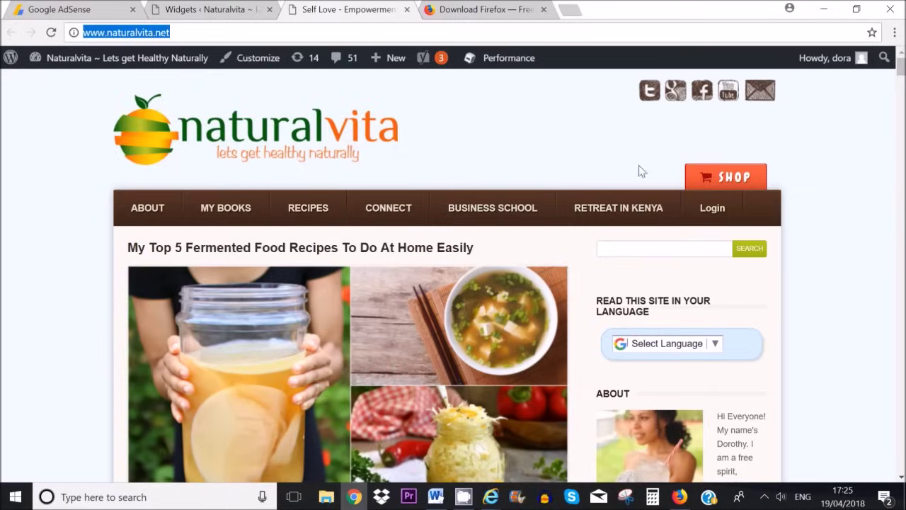
scroll(785, 303, "down", 3)
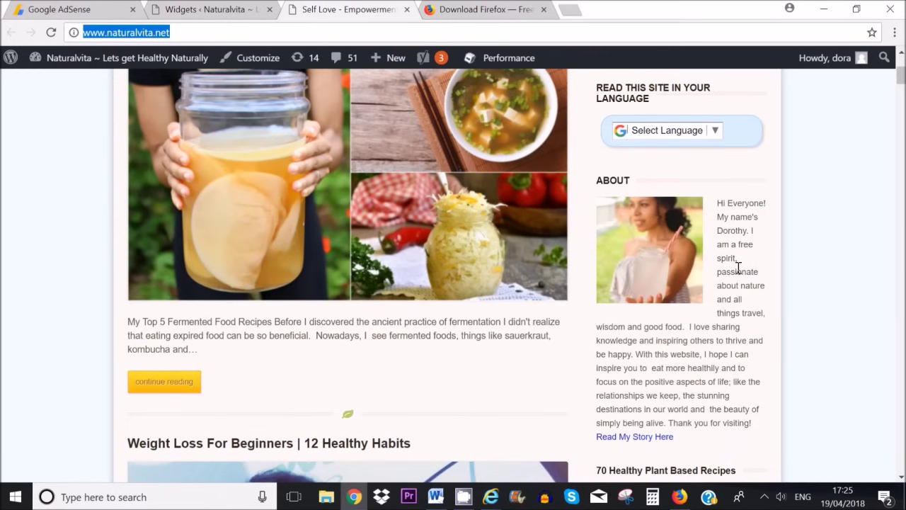
scroll(602, 325, "down", 20)
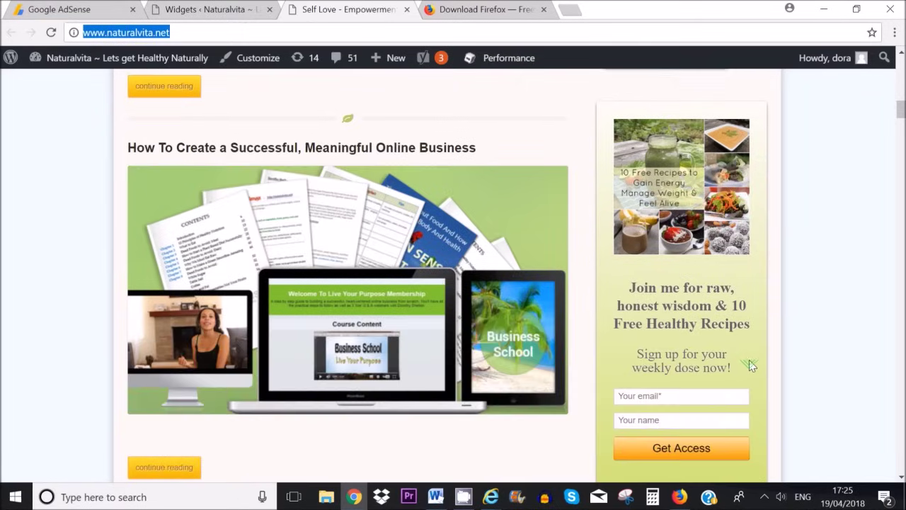
scroll(751, 365, "down", 15)
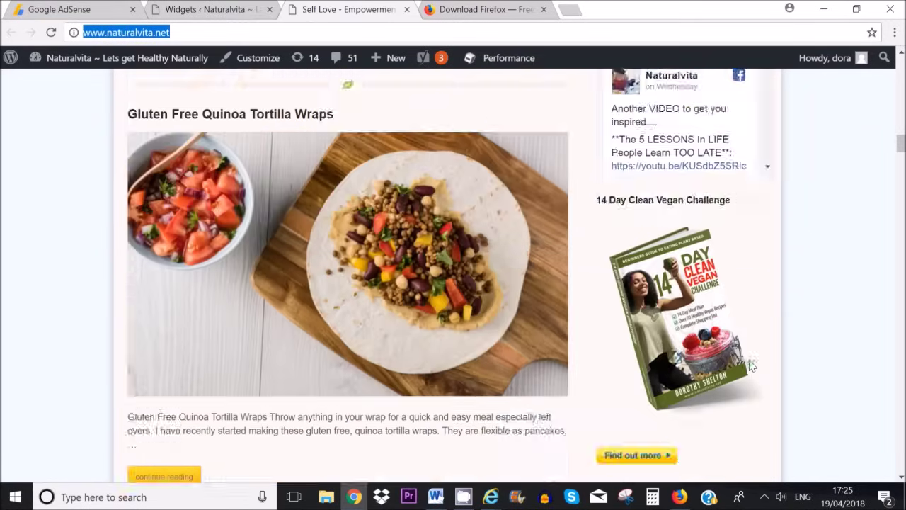
scroll(752, 365, "down", 8)
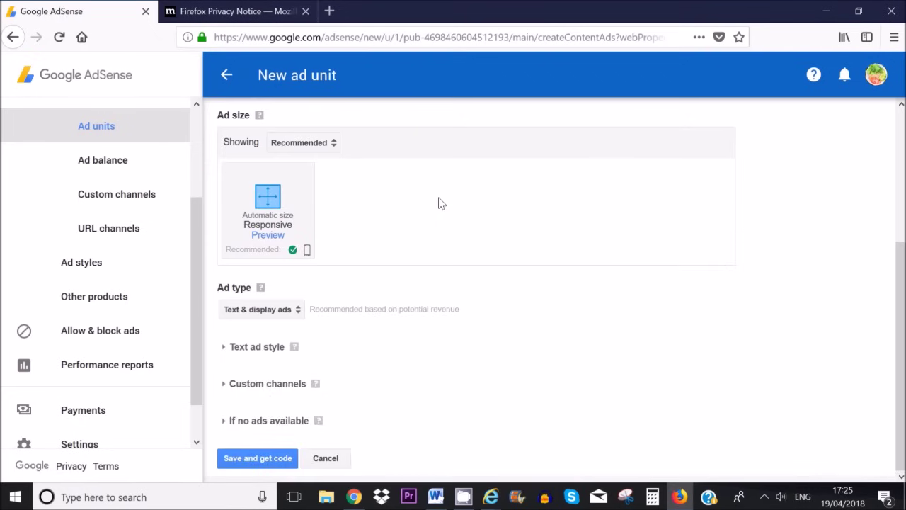
Step: Browse the horizontal banner and rectangular ad sizes for the new unit, and check the sidebar advert on naturalvita.net in Chrome
scroll(439, 203, "up", 3)
left_click(332, 296)
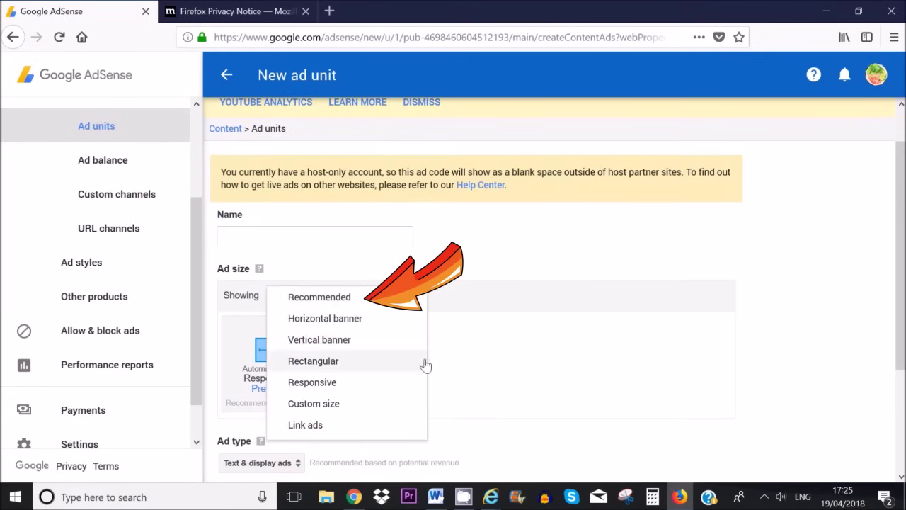
left_click(364, 320)
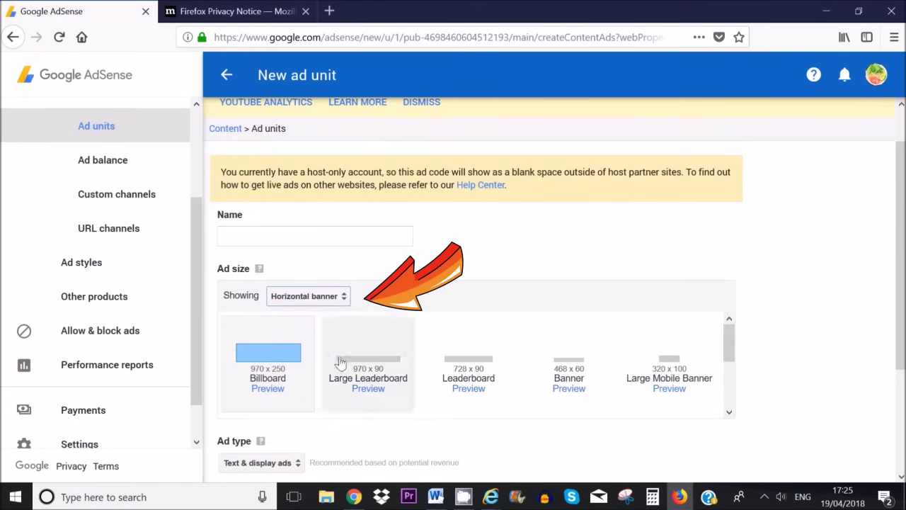
left_click(309, 296)
left_click(340, 336)
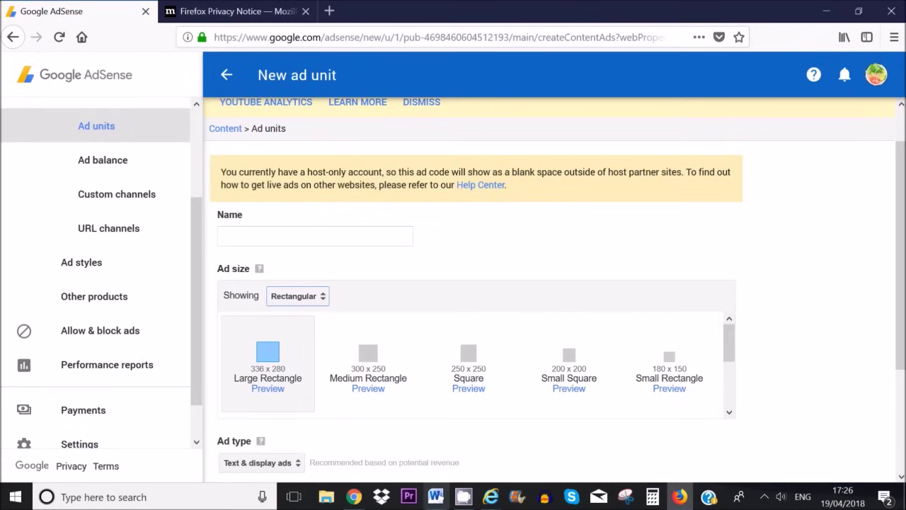
left_click(354, 496)
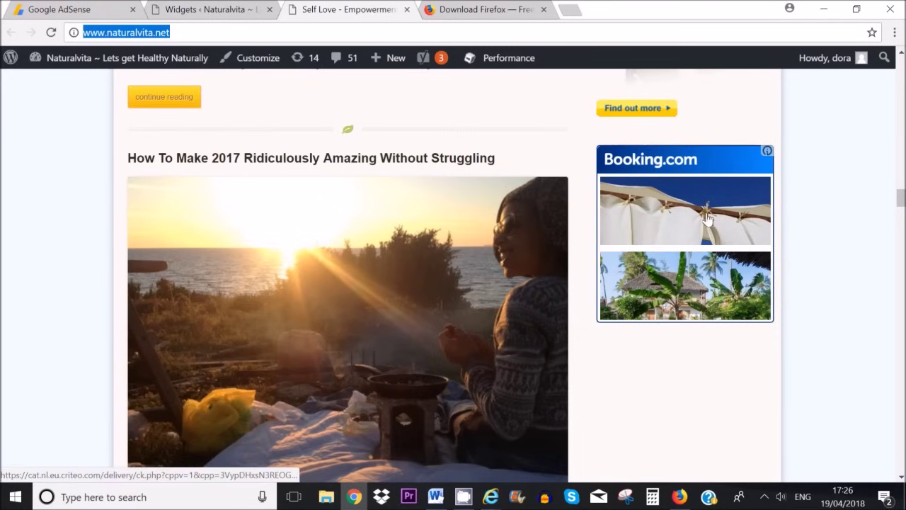
key("alt+Tab")
Step: Name the ad unit Ad 1 and show the Recommended ad sizes to use the Responsive size
left_click(293, 239)
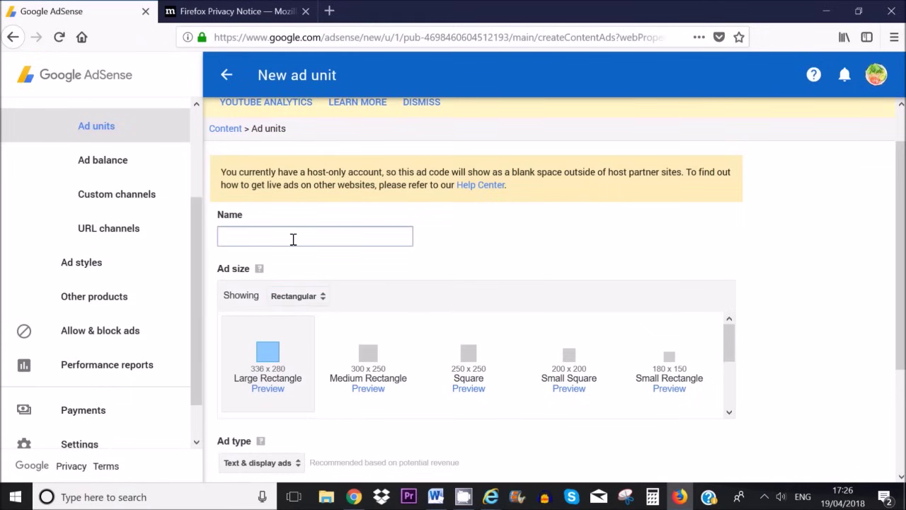
type("Ad 1")
scroll(627, 425, "down", 5)
scroll(679, 411, "up", 5)
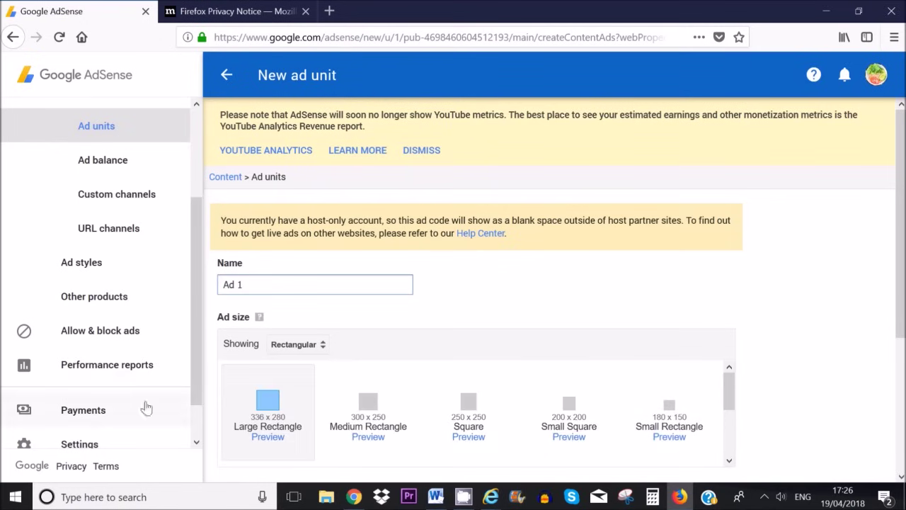
left_click(311, 346)
left_click(319, 283)
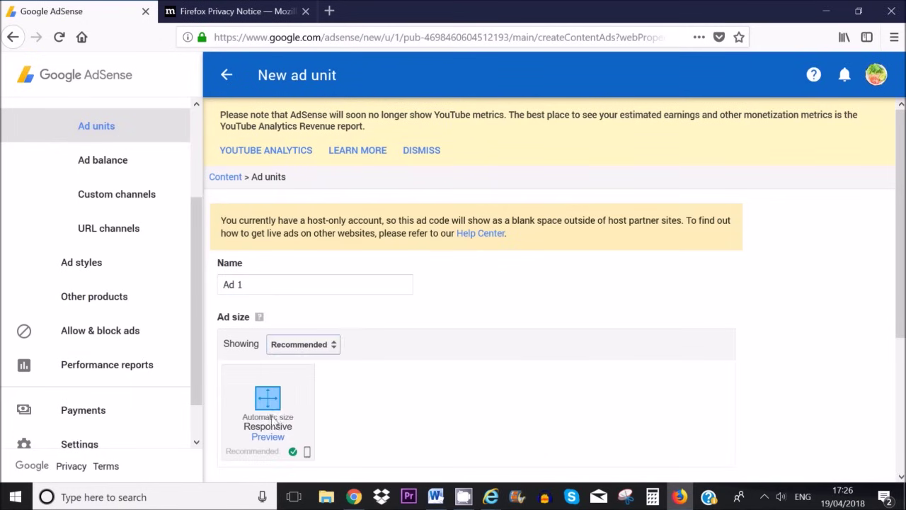
Step: Expand the text ad style options, look through the available styles and choose Notepad
scroll(388, 458, "down", 3)
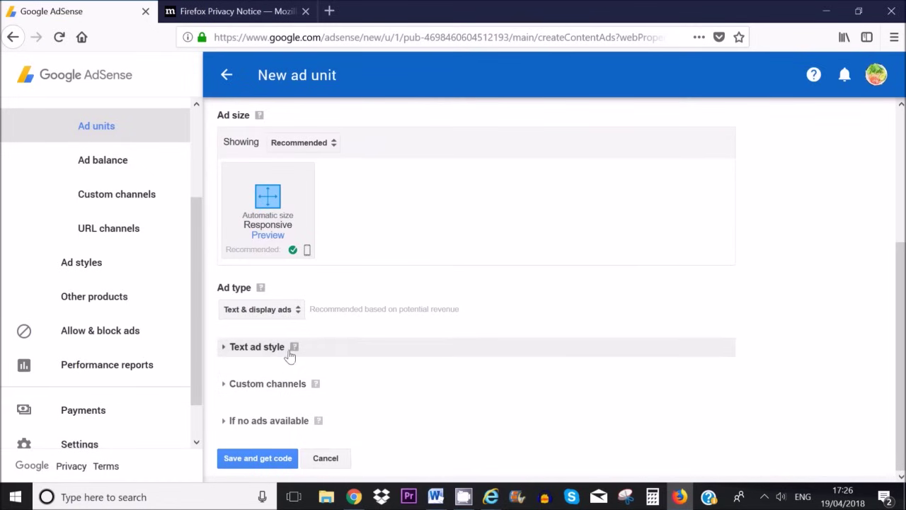
left_click(234, 354)
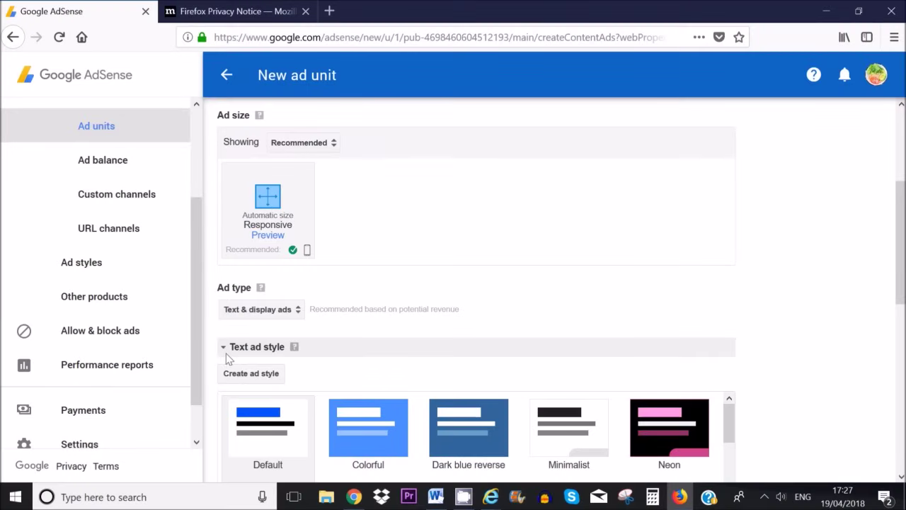
scroll(415, 367, "down", 3)
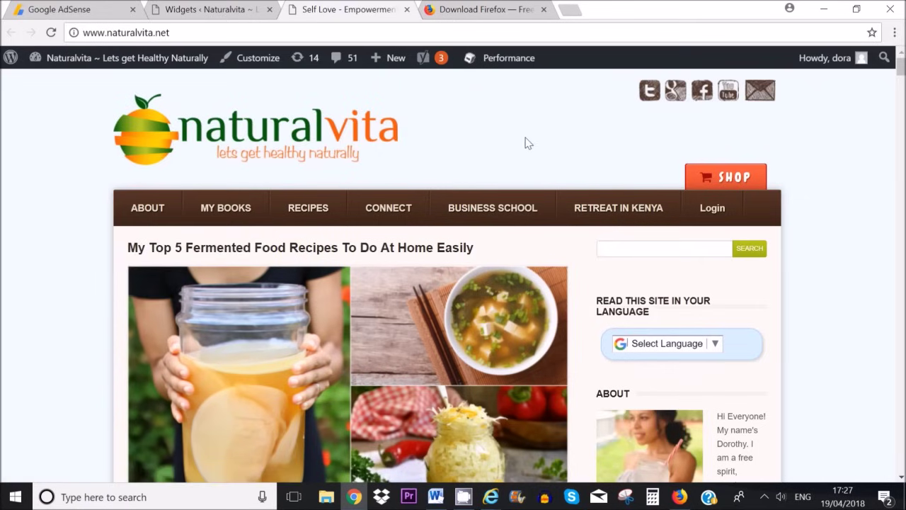
left_click(679, 496)
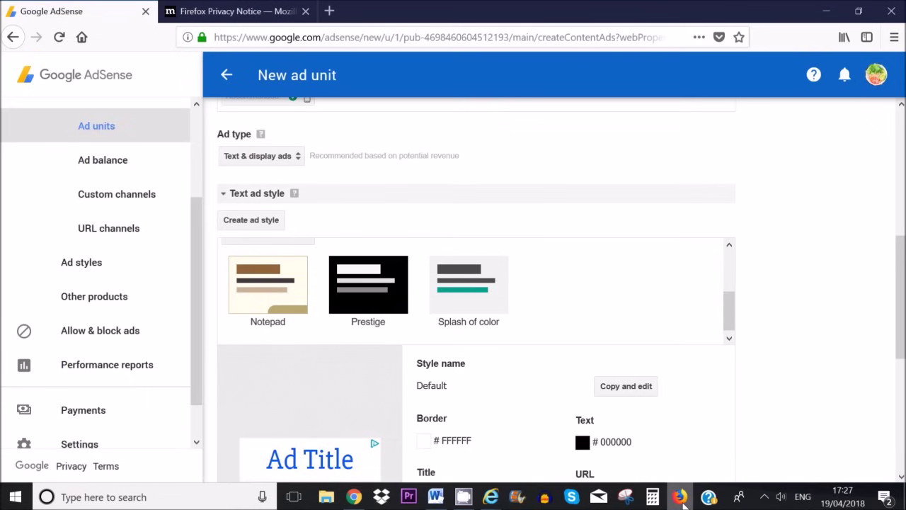
left_click(729, 246)
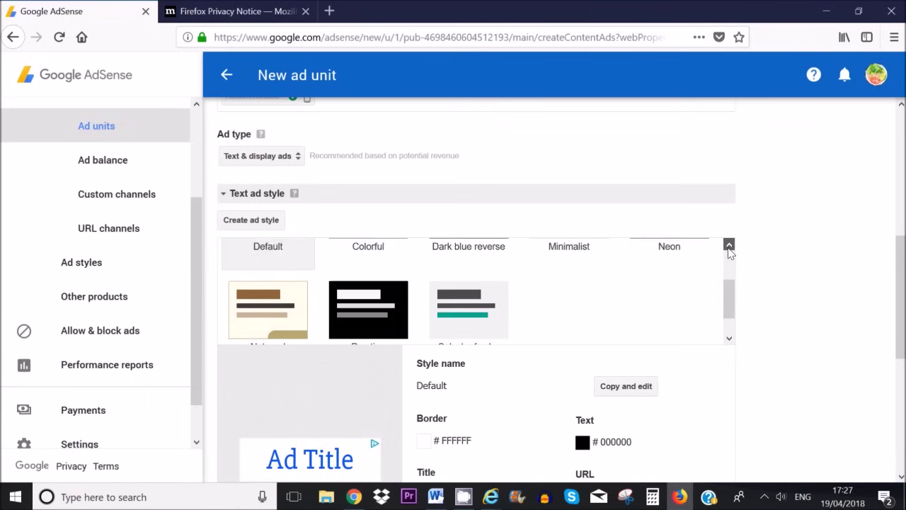
left_click(729, 247)
left_click(729, 246)
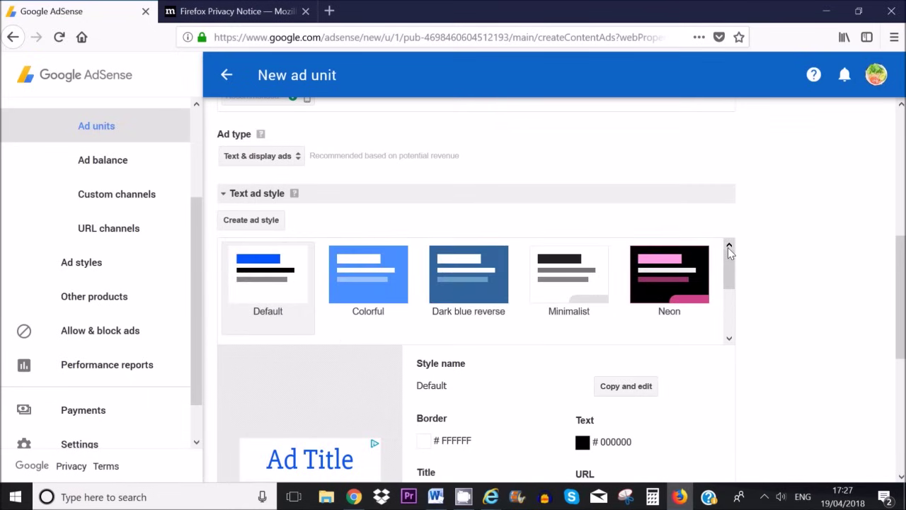
left_click_drag(731, 273, 735, 318)
left_click(310, 306)
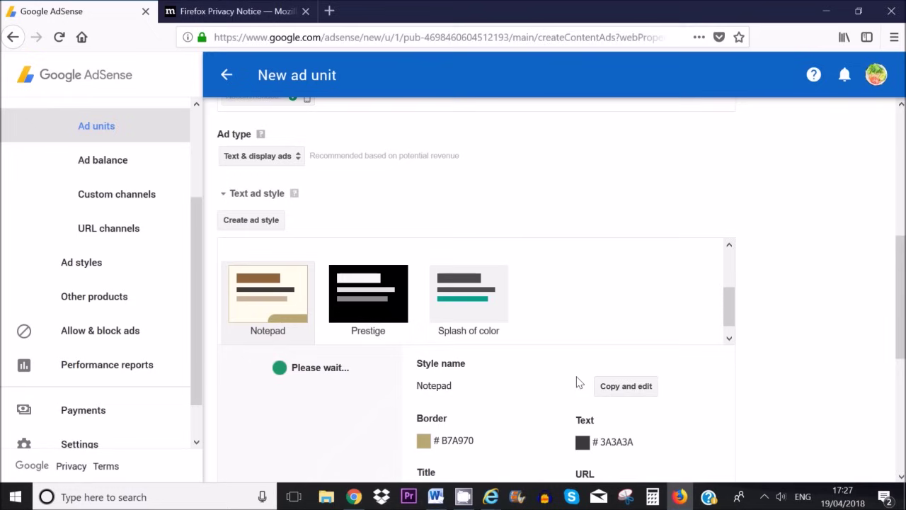
Step: Try to customise a copy of the Notepad style, looking over its text colour choices
scroll(737, 312, "down", 3)
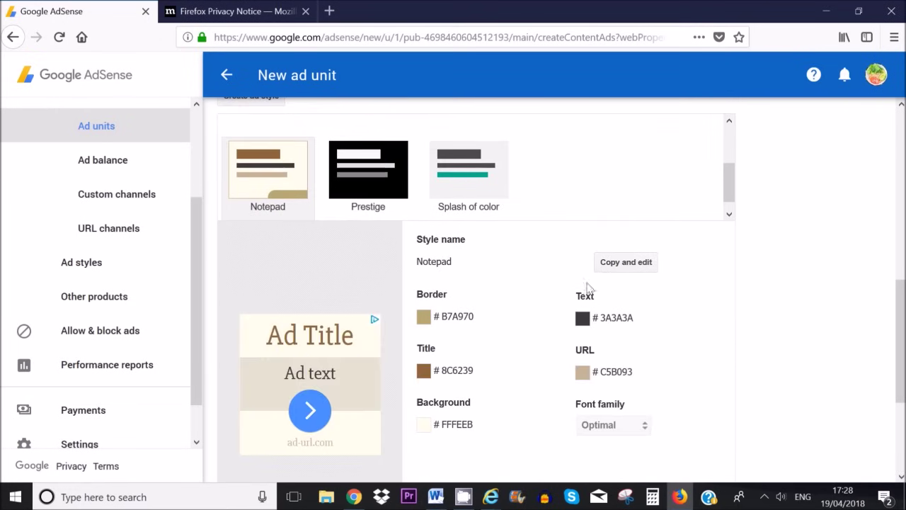
left_click(622, 268)
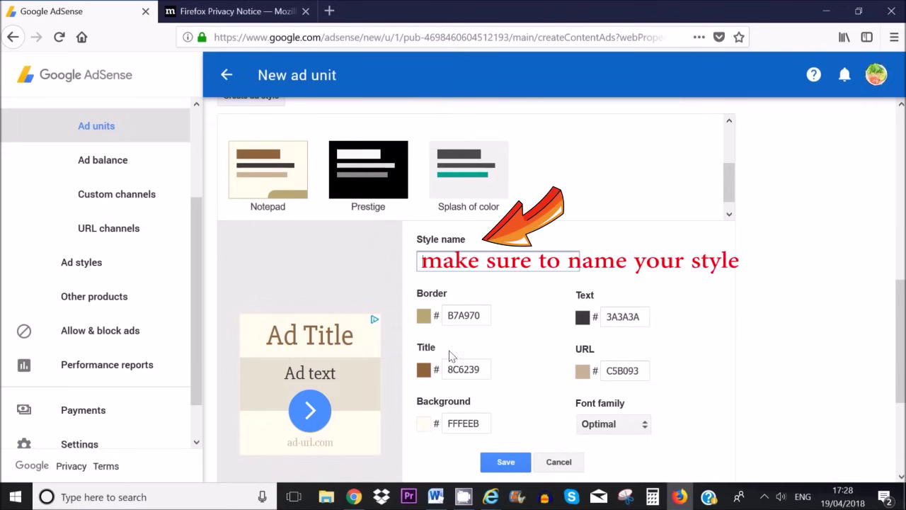
left_click(582, 317)
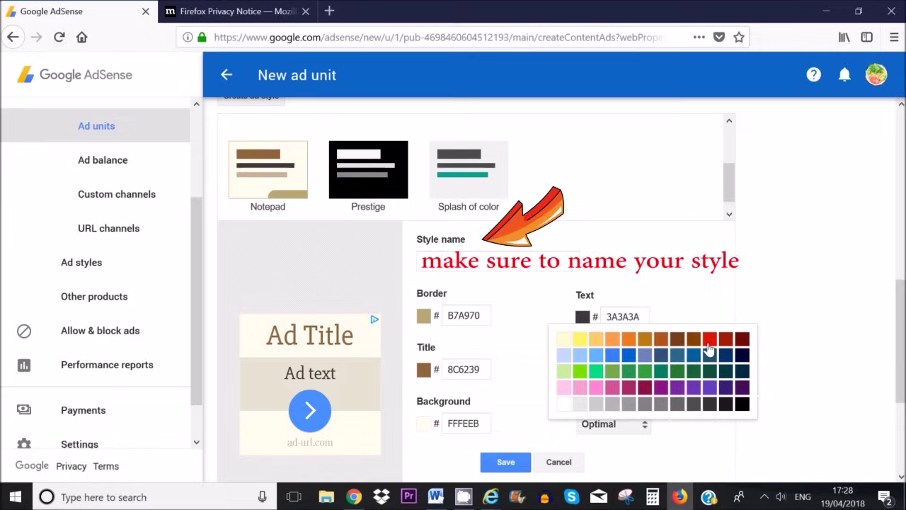
left_click(690, 468)
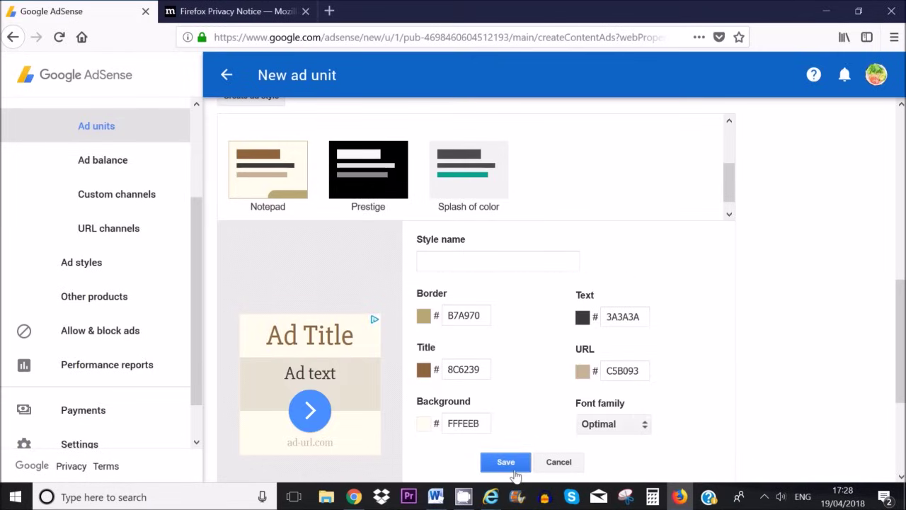
left_click(516, 468)
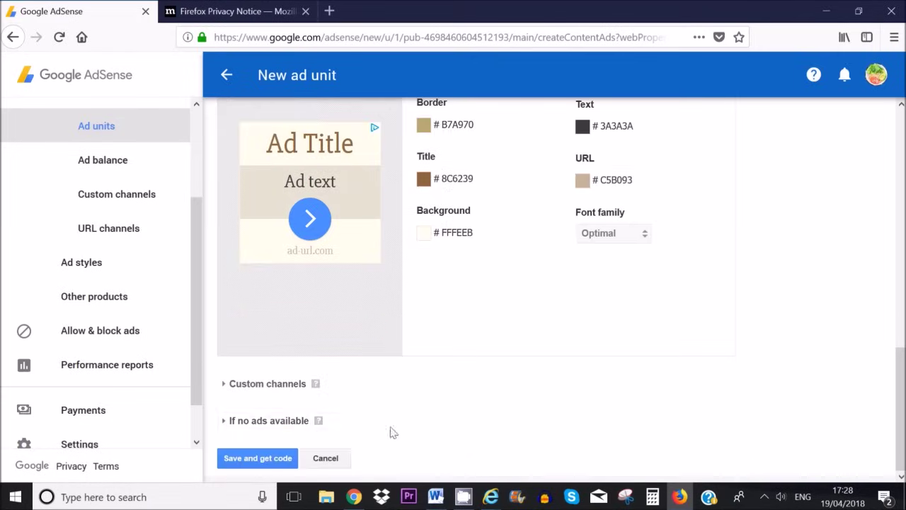
Step: Expand the ad unit's custom channels section, look it over and collapse it
left_click(221, 388)
scroll(221, 388, "down", 2)
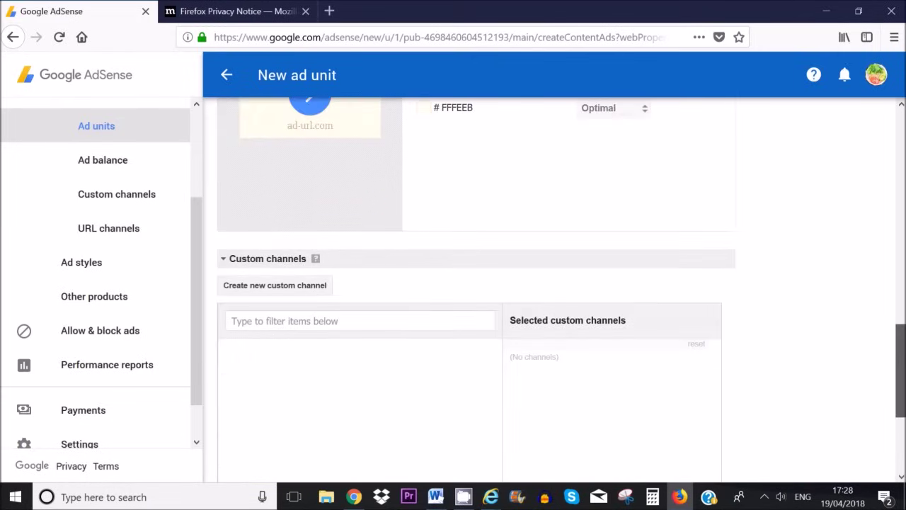
scroll(476, 283, "down", 2)
scroll(476, 284, "up", 1)
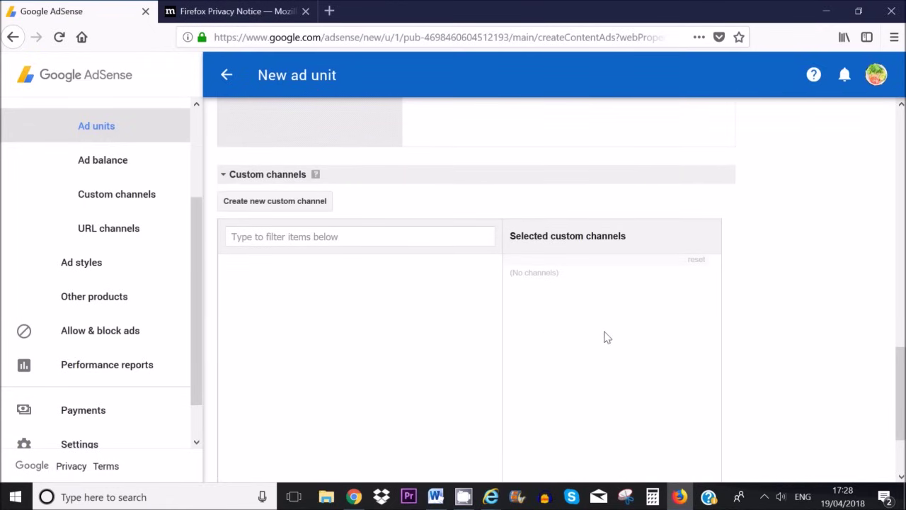
left_click(224, 175)
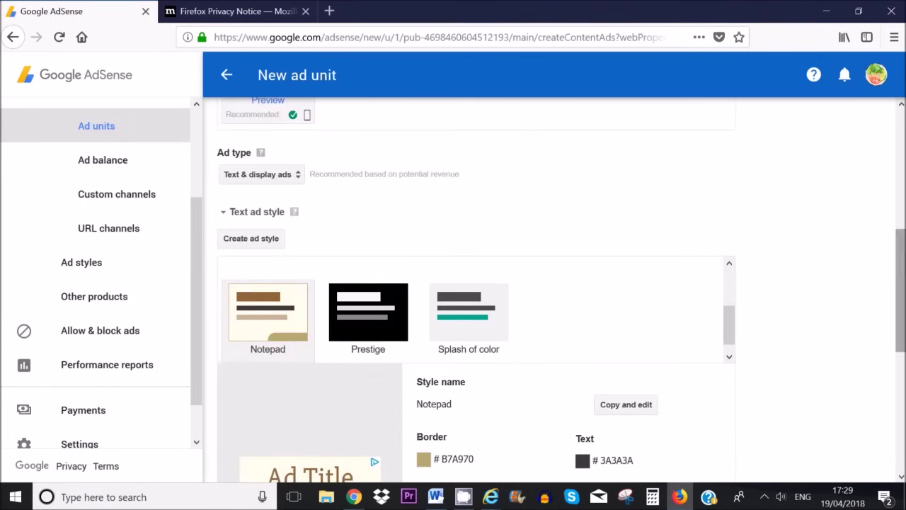
Step: Save the ad unit and copy the whole generated ad code
scroll(279, 430, "down", 4)
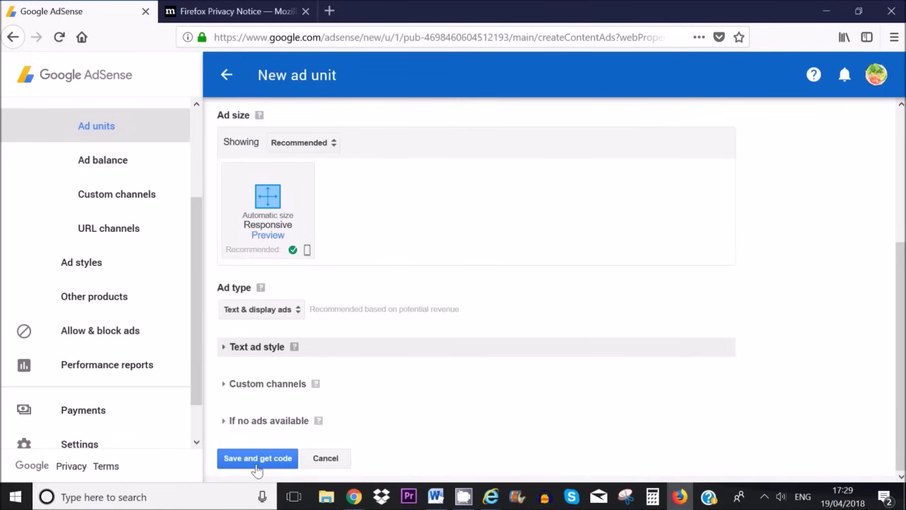
left_click(251, 466)
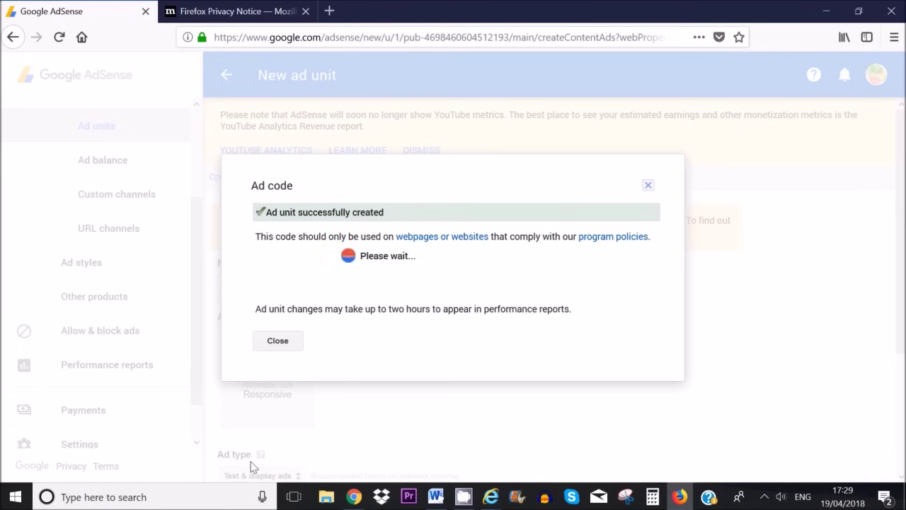
left_click(369, 242)
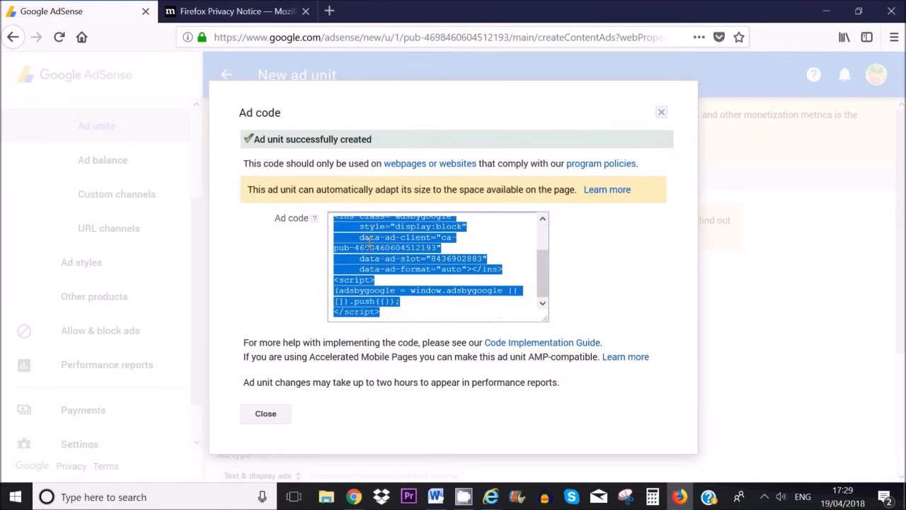
right_click(404, 260)
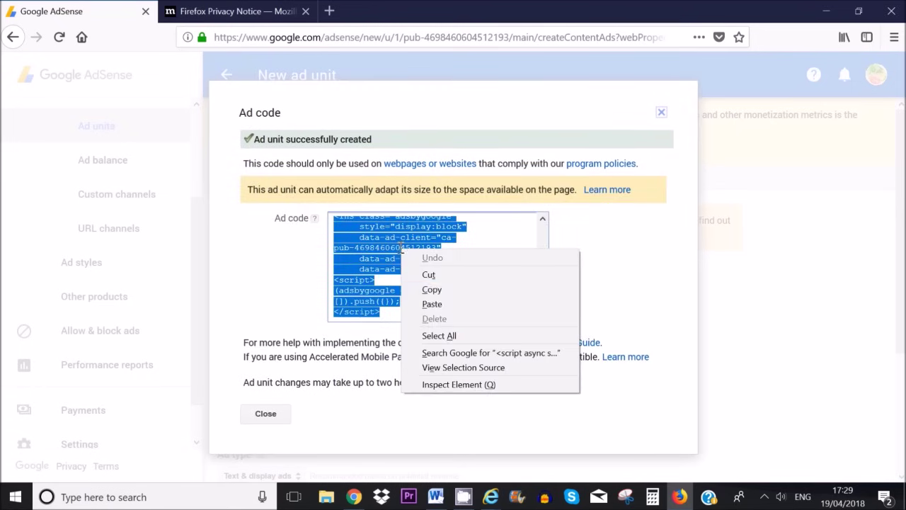
left_click(432, 290)
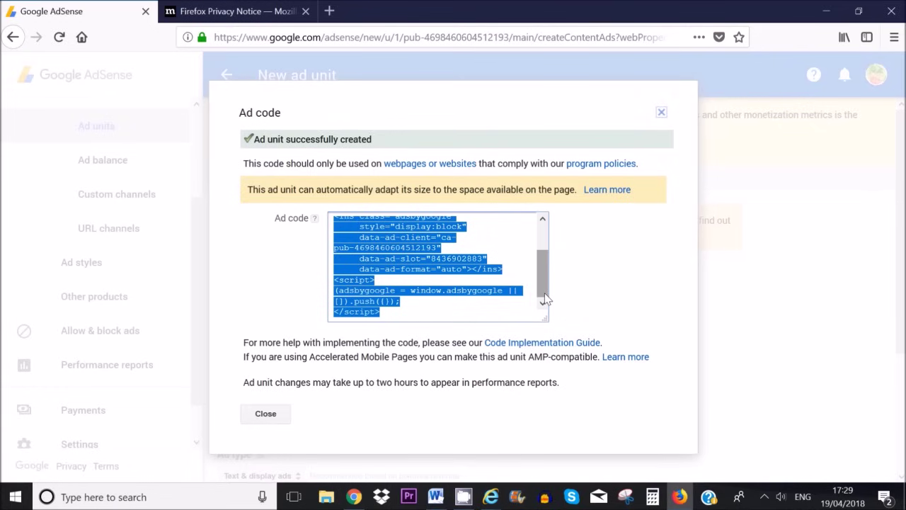
Step: Switch to the naturalvita.net WordPress admin in Chrome and open its Appearance section
left_click(354, 497)
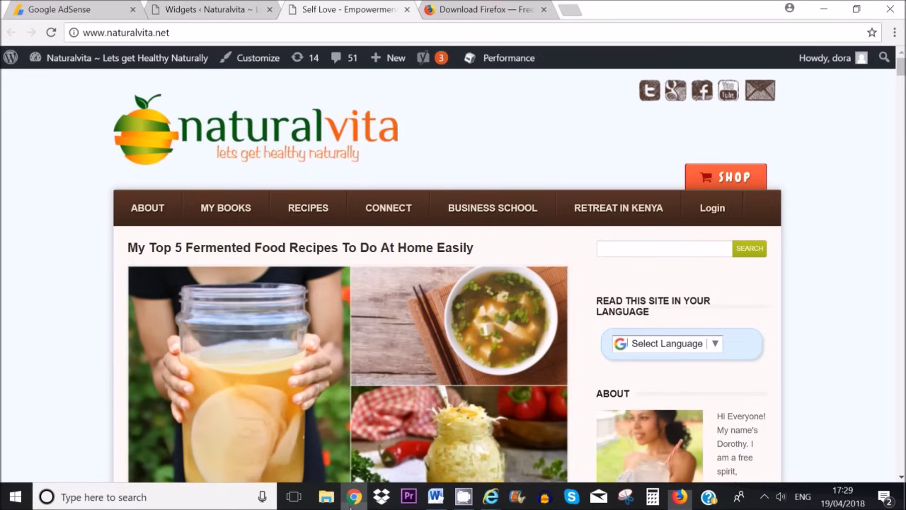
left_click(203, 9)
left_click_drag(900, 284, 901, 106)
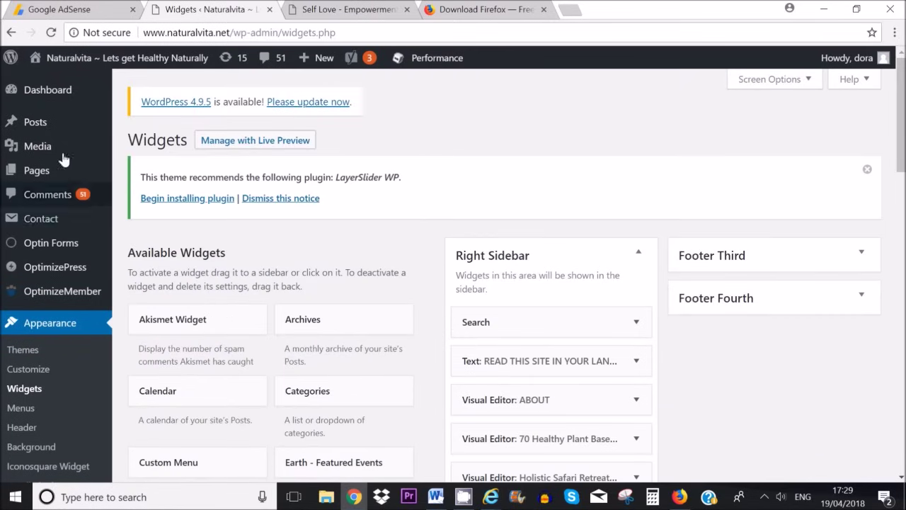
left_click(46, 330)
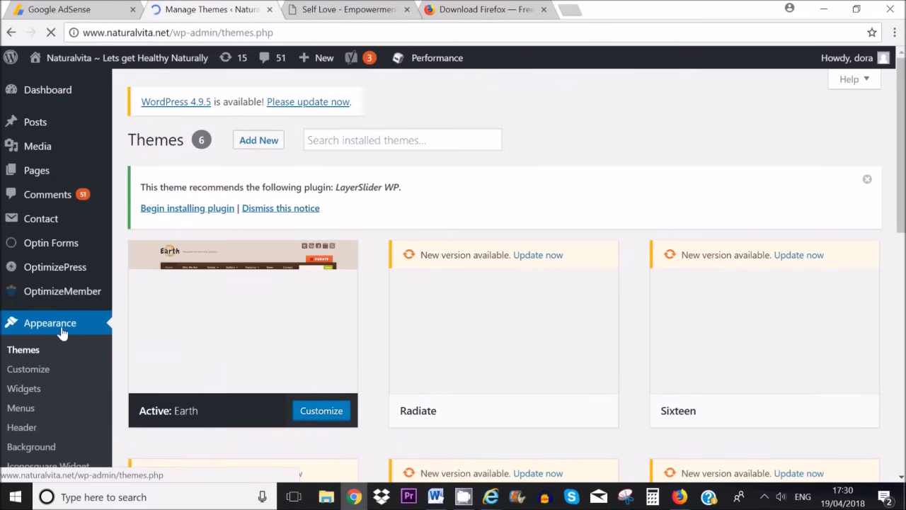
Step: Open the Widgets page and add a Text widget at the end of the Right Sidebar
left_click(27, 391)
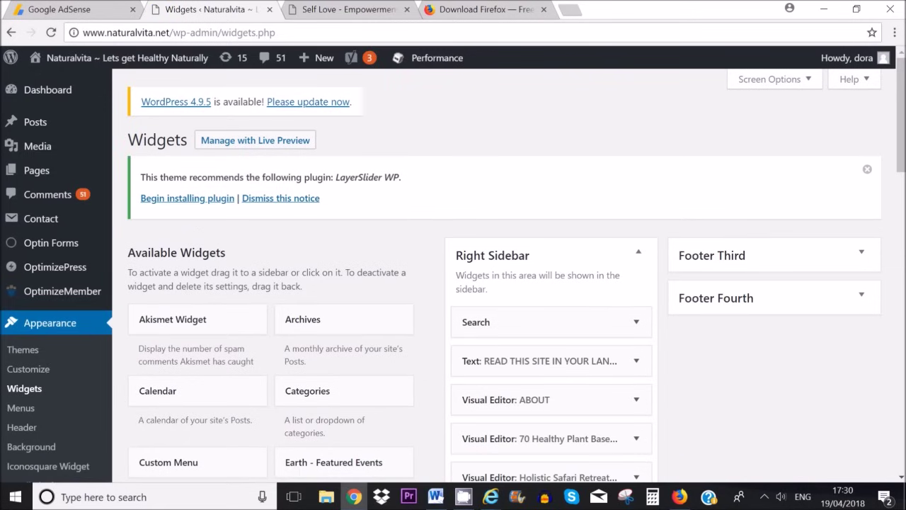
scroll(453, 283, "down", 5)
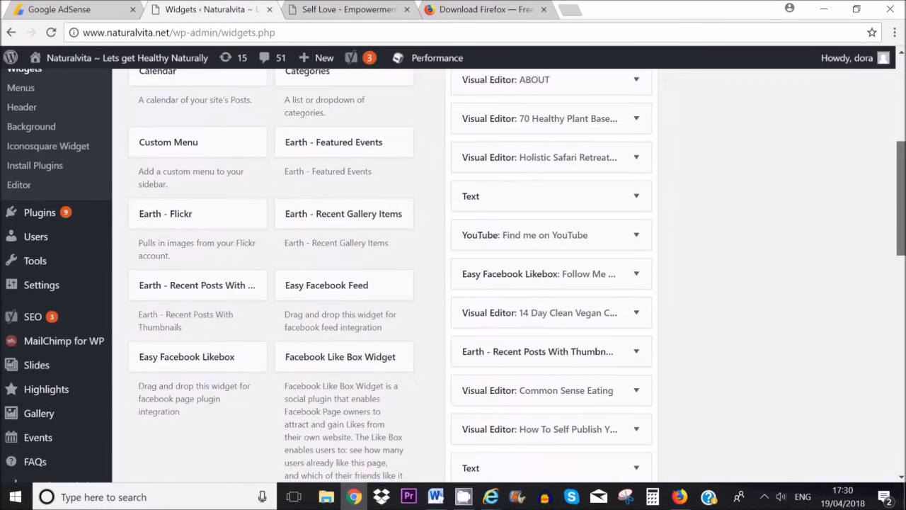
scroll(453, 283, "down", 7)
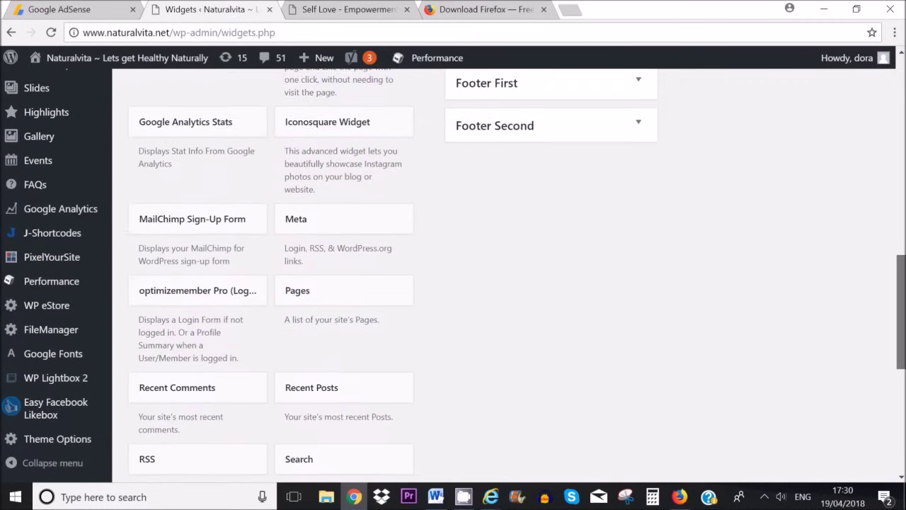
scroll(453, 283, "down", 3)
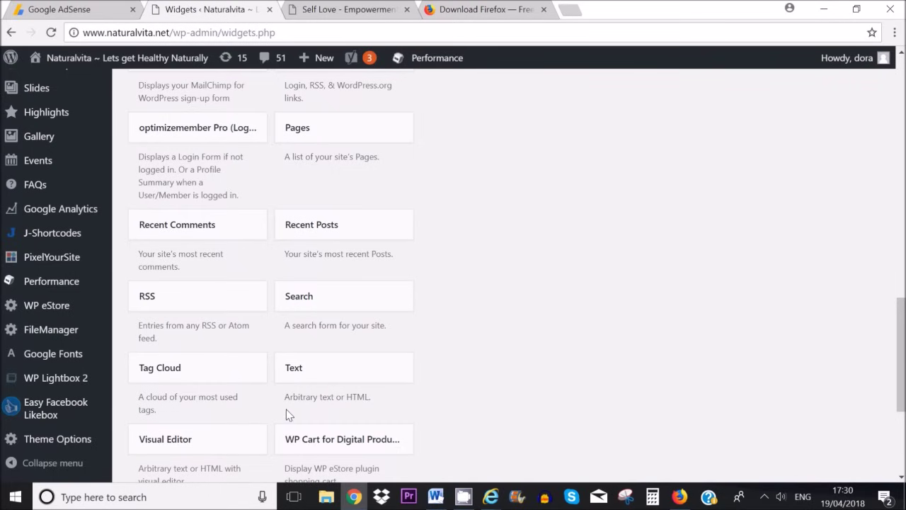
left_click_drag(373, 412, 565, 453)
left_click_drag(560, 425, 559, 423)
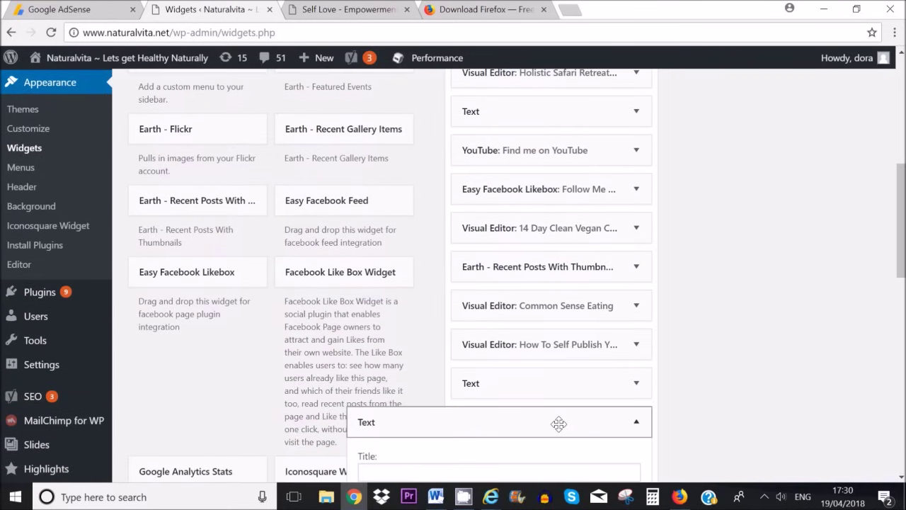
Step: Look at the live naturalvita.net homepage to see where the existing ad sits in the sidebar
left_click(347, 9)
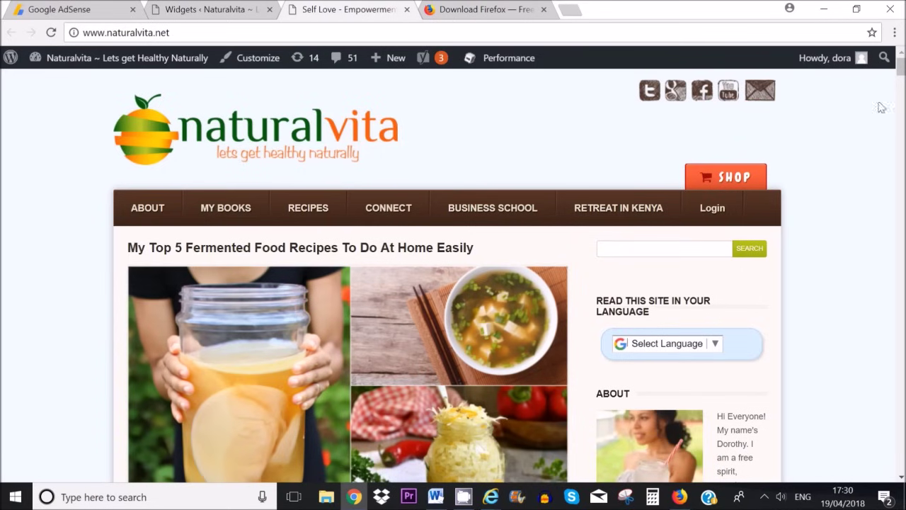
mouse_move(902, 65)
left_mouse_down()
mouse_move(900, 158)
mouse_move(901, 62)
left_mouse_up()
left_click_drag(902, 71, 901, 201)
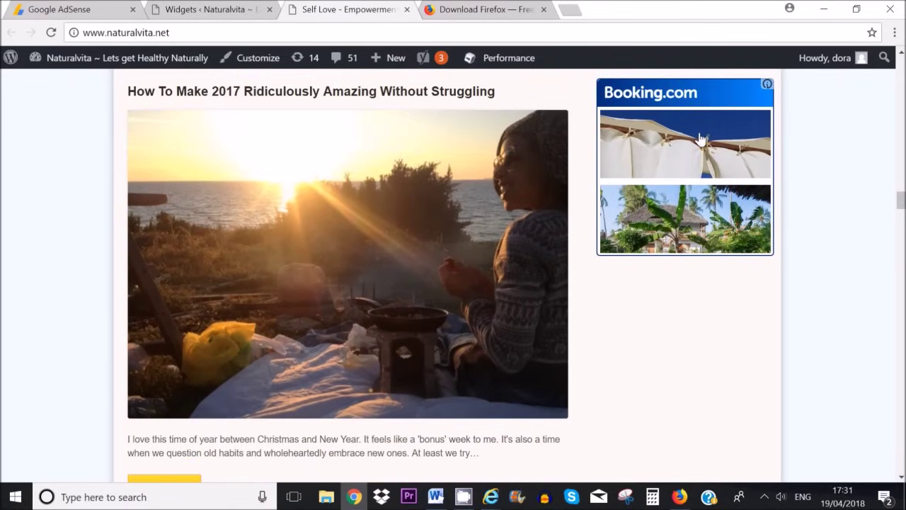
Step: Paste the copied AdSense code into the new Text widget's content on the Widgets page and save the widget
key("ctrl+shift+Tab")
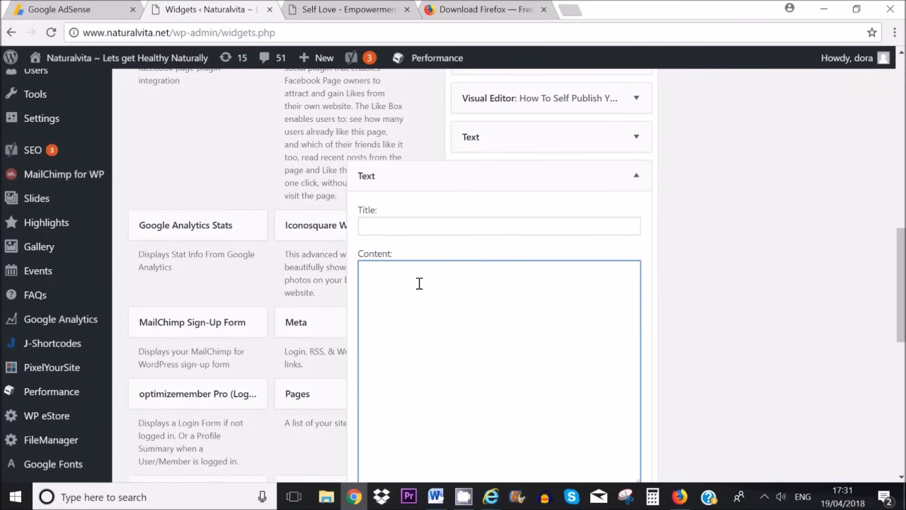
right_click(379, 266)
left_click(397, 354)
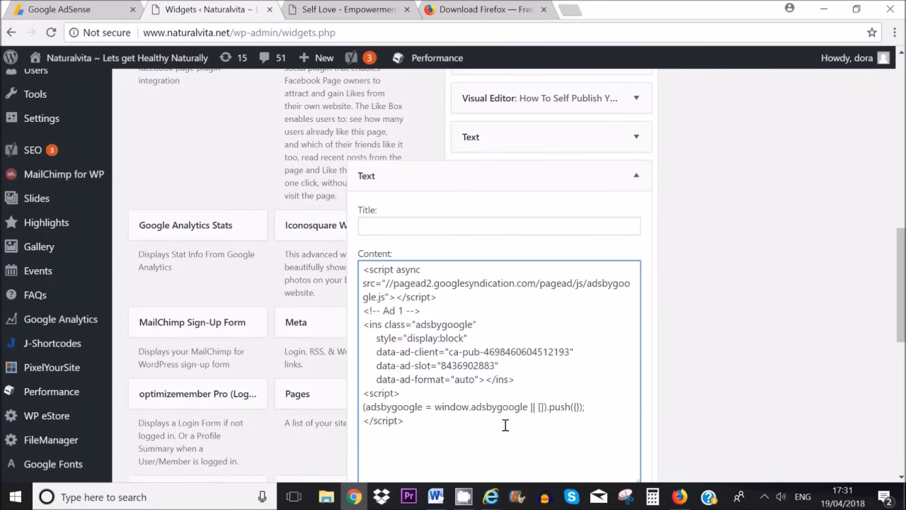
scroll(901, 312, "down", 3)
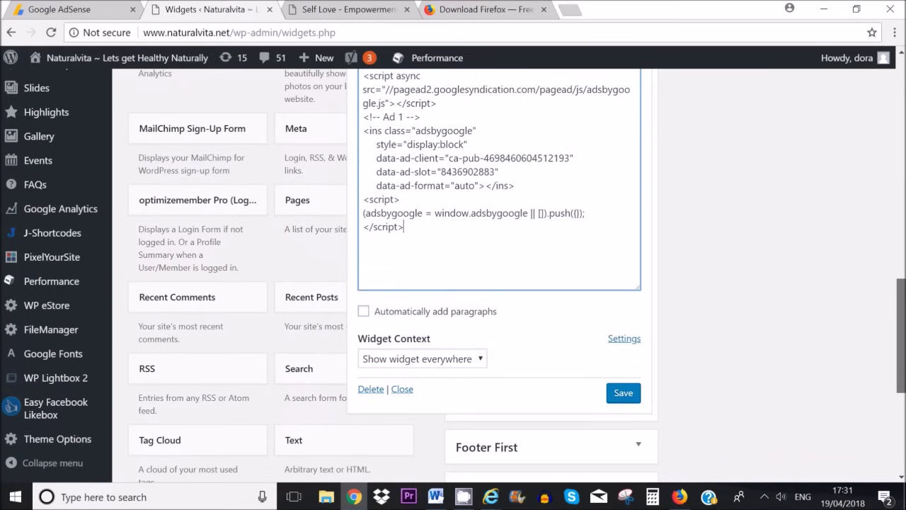
left_click(623, 393)
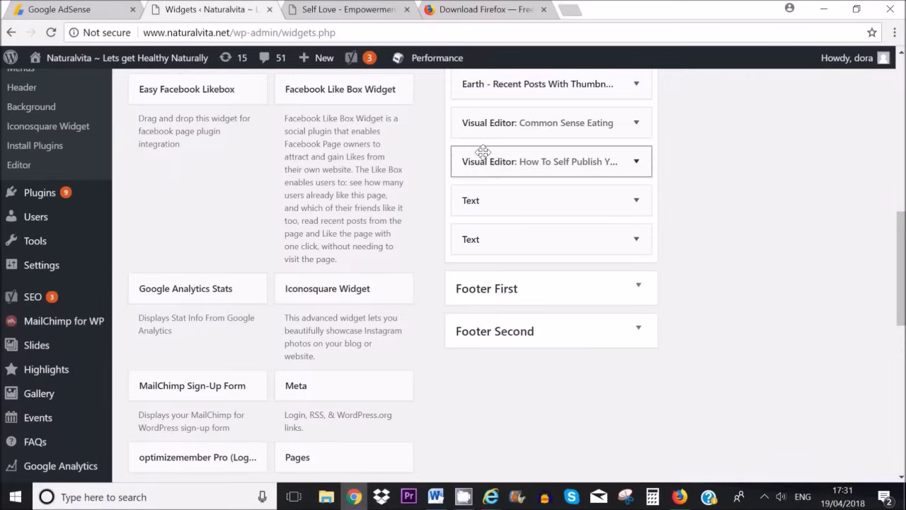
Step: Reload the live homepage and check the sidebar area below the existing ad for the new ad
left_click(339, 10)
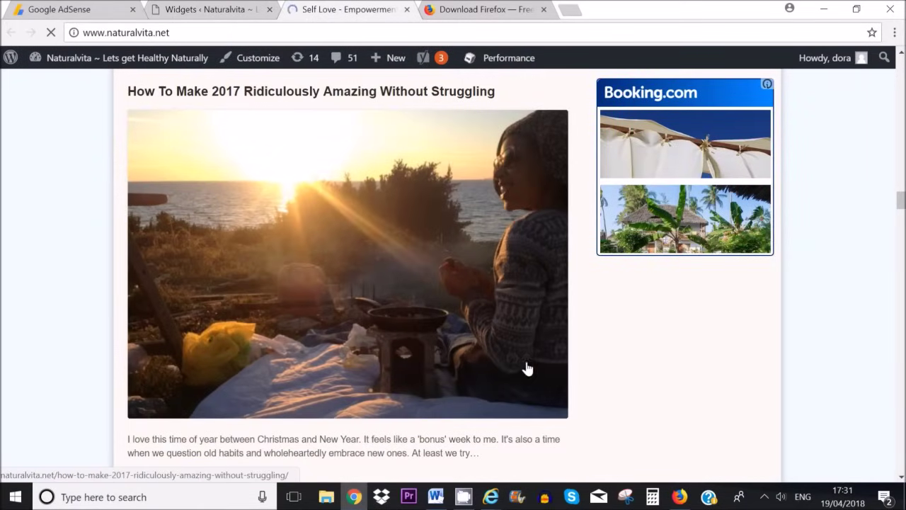
scroll(514, 308, "up", 1)
scroll(348, 276, "up", 5)
scroll(348, 275, "down", 9)
scroll(347, 275, "up", 6)
scroll(348, 275, "down", 5)
scroll(733, 279, "up", 3)
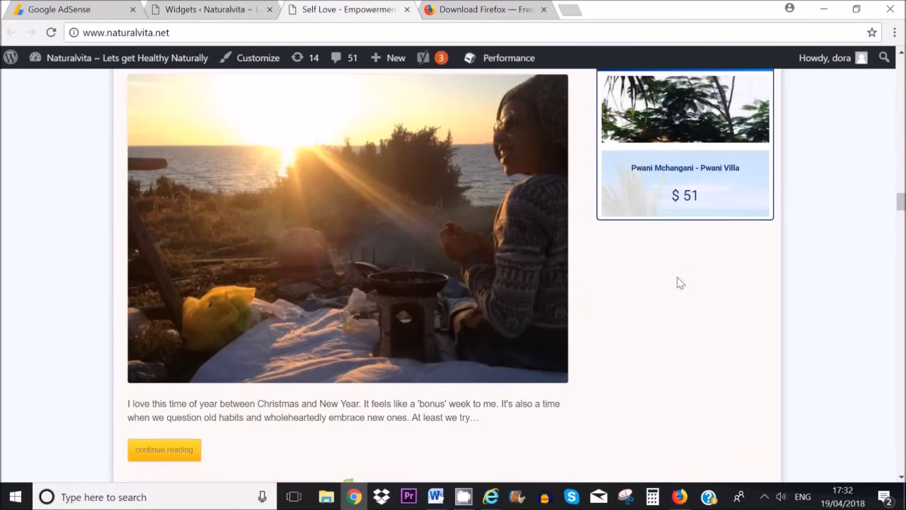
Step: Return to the Widgets page, review the ad code in the last Right Sidebar Text widget and collapse it
left_click(205, 12)
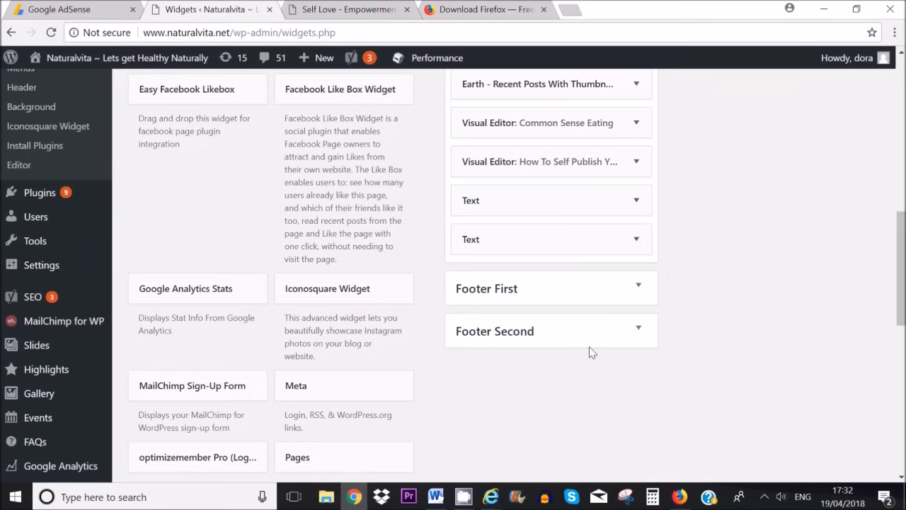
left_click(610, 241)
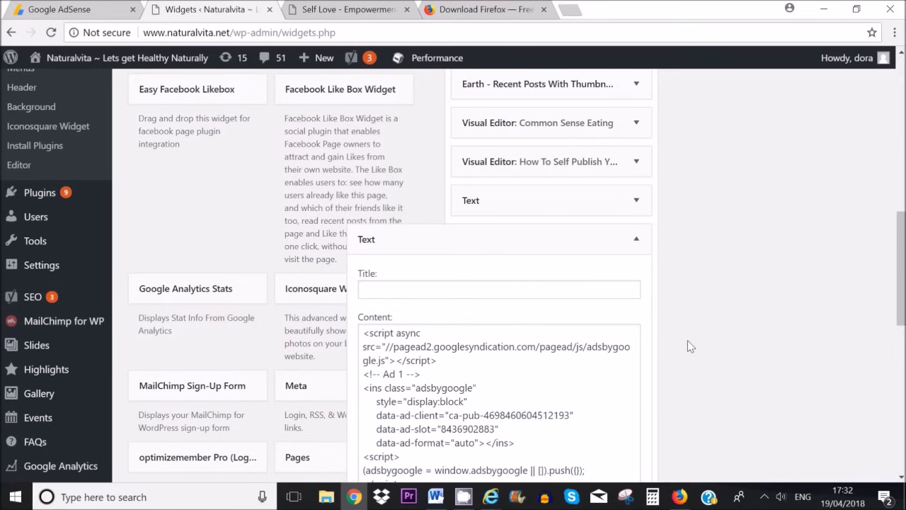
scroll(683, 376, "down", 1)
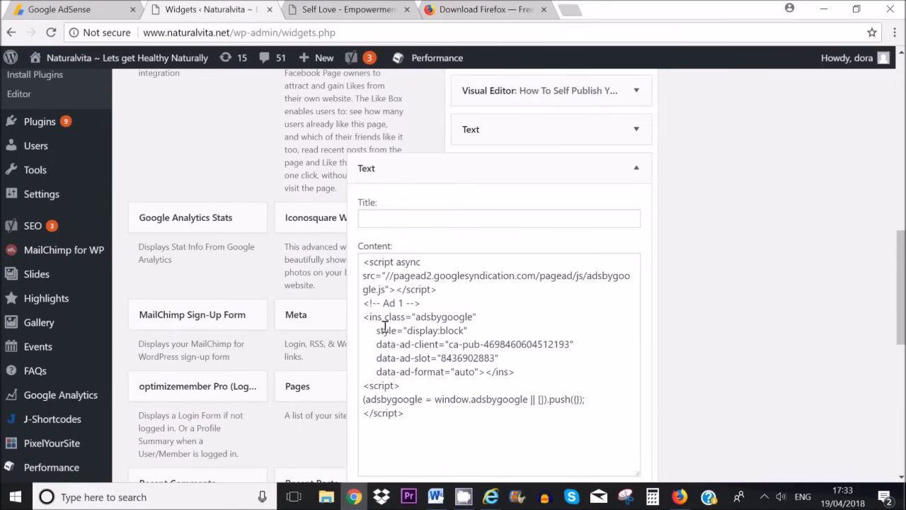
left_click(638, 168)
scroll(825, 259, "up", 3)
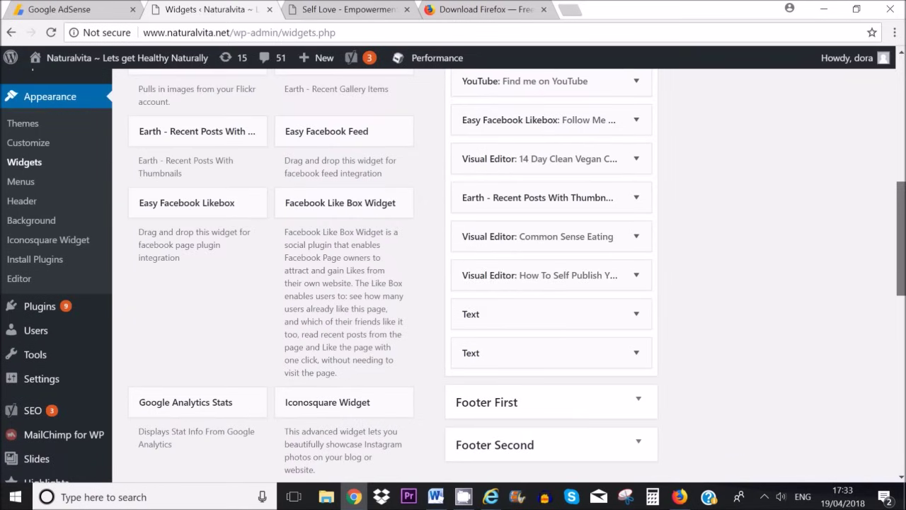
Step: Open the post "10 Days A Monk Before My Baby" from the live homepage, look it over and open it for editing
left_click(385, 11)
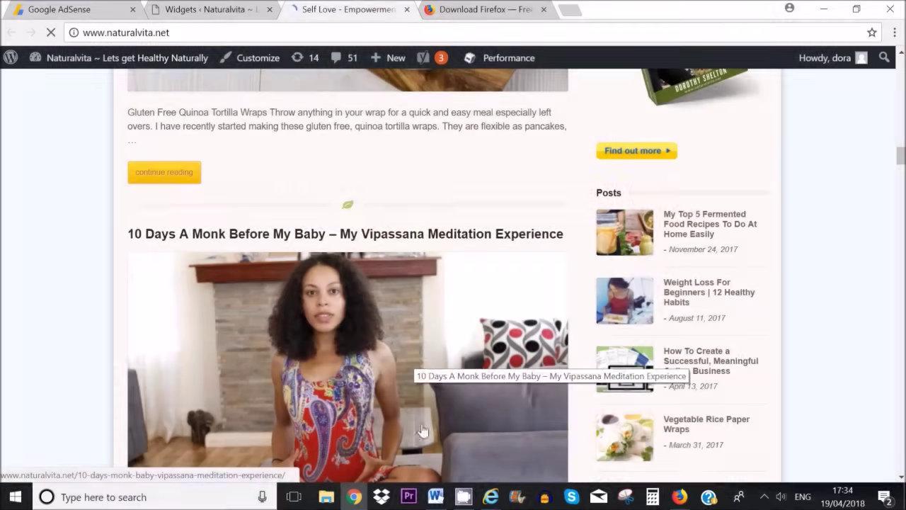
left_click(338, 340)
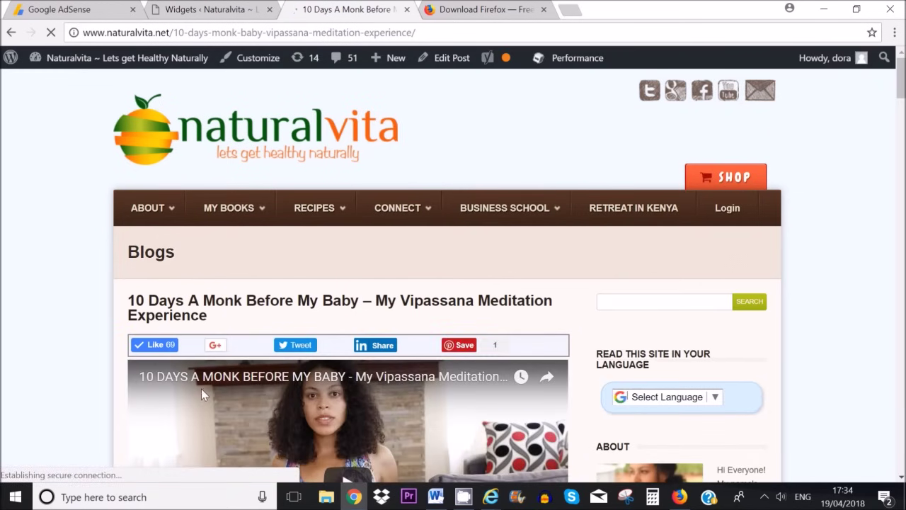
scroll(306, 170, "down", 10)
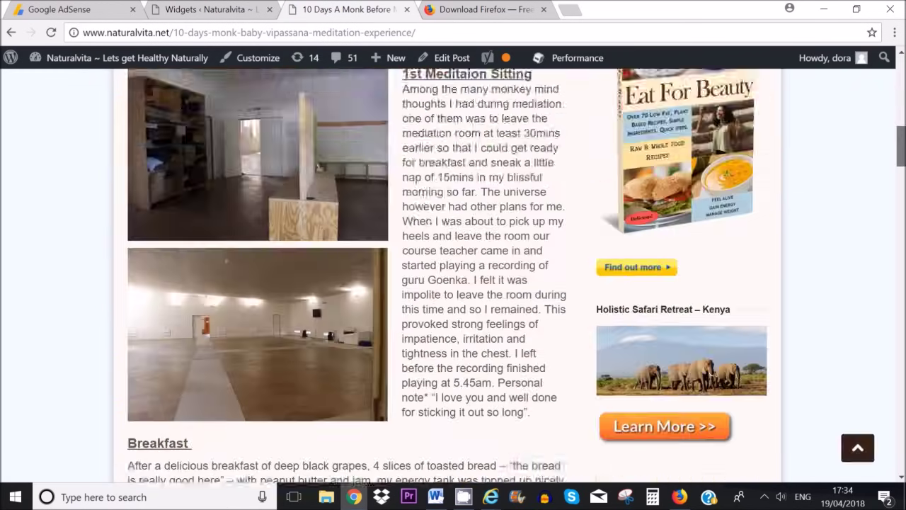
scroll(306, 170, "up", 4)
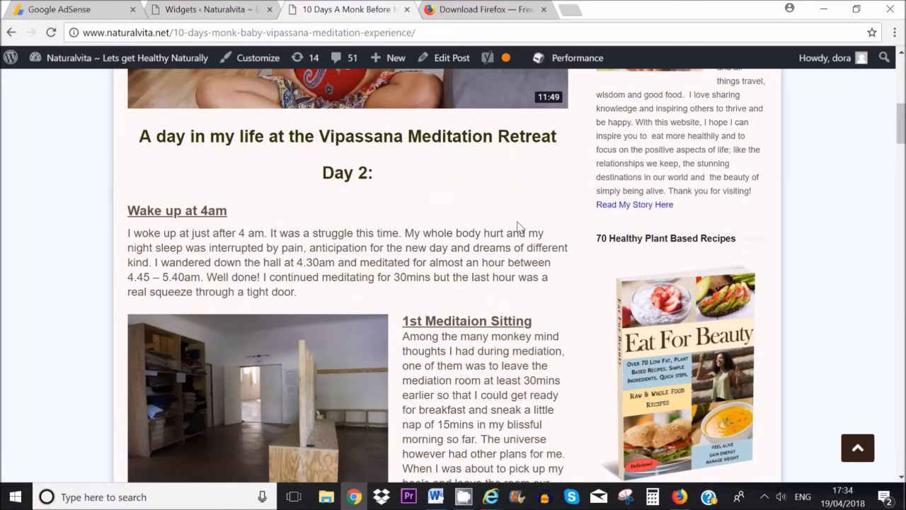
left_click(454, 62)
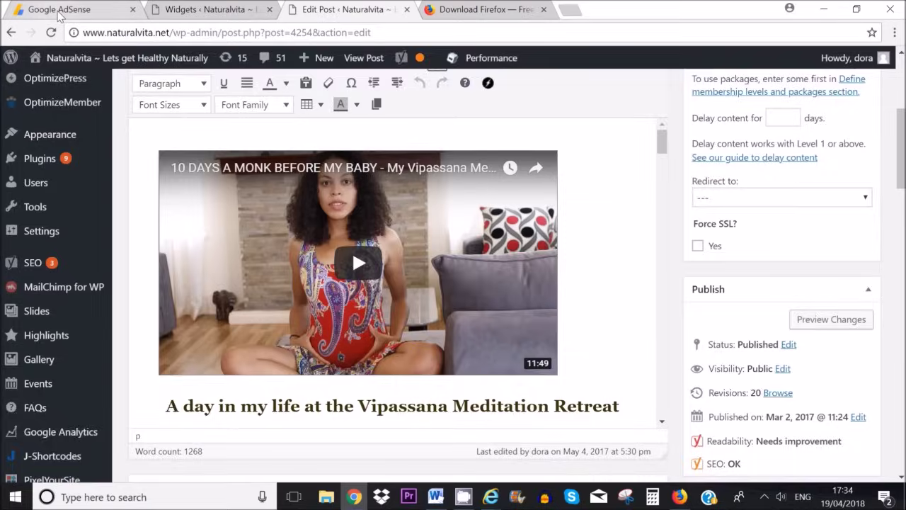
Step: Switch to Google AdSense, list the content ad units and copy the code of the "banner ad" unit
left_click(70, 9)
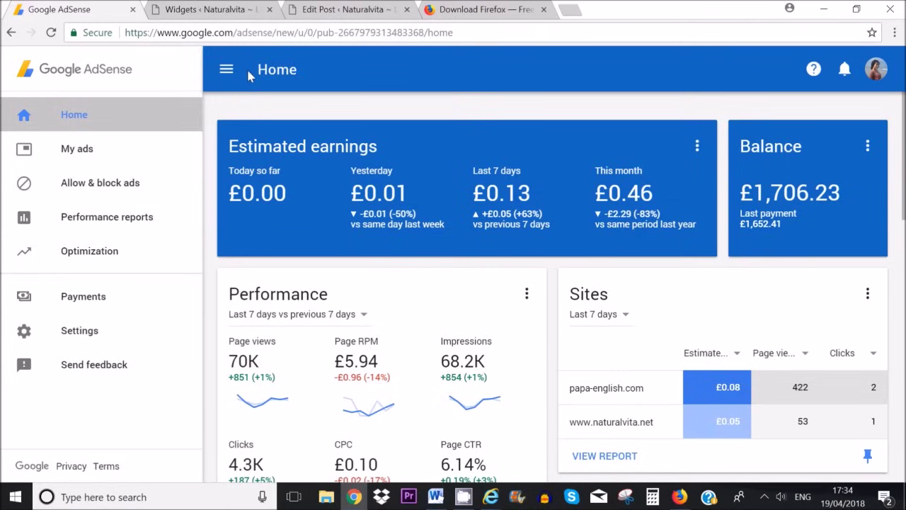
left_click(103, 158)
left_click(112, 259)
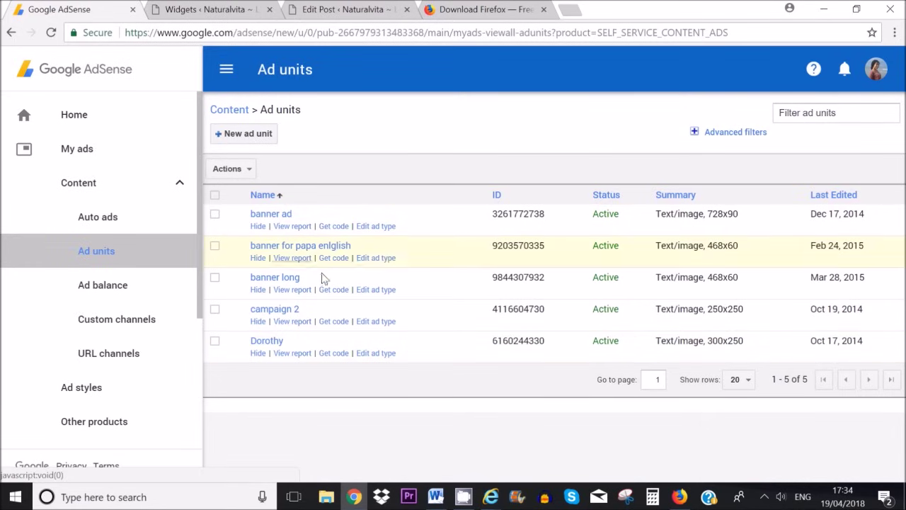
left_click(334, 227)
right_click(398, 232)
left_click(415, 243)
Step: Return to the WordPress post being edited and change its content editor from visual to text mode
left_click(240, 11)
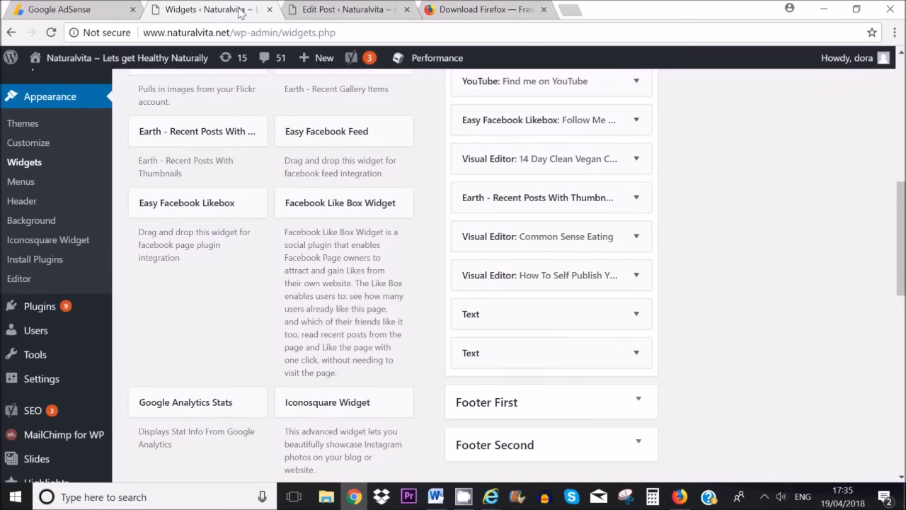
left_click(322, 11)
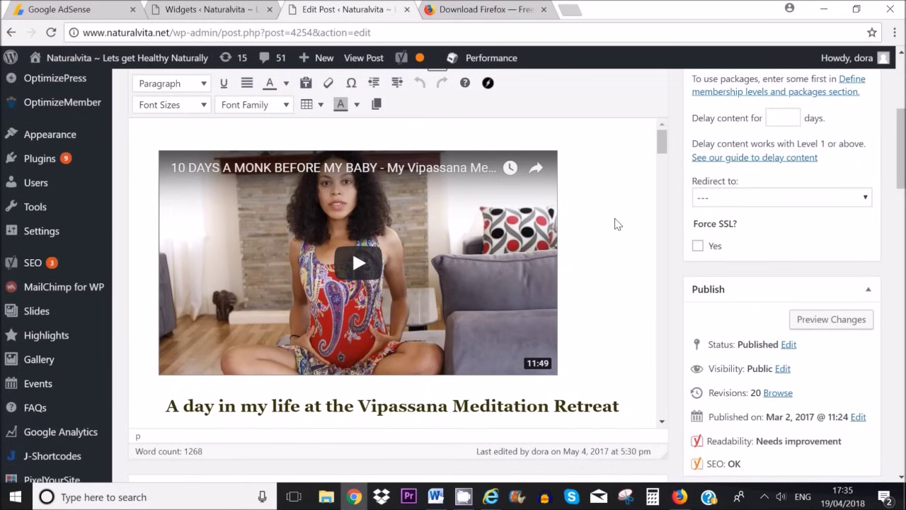
scroll(617, 224, "down", 5)
left_click_drag(659, 163, 651, 146)
scroll(655, 152, "up", 2)
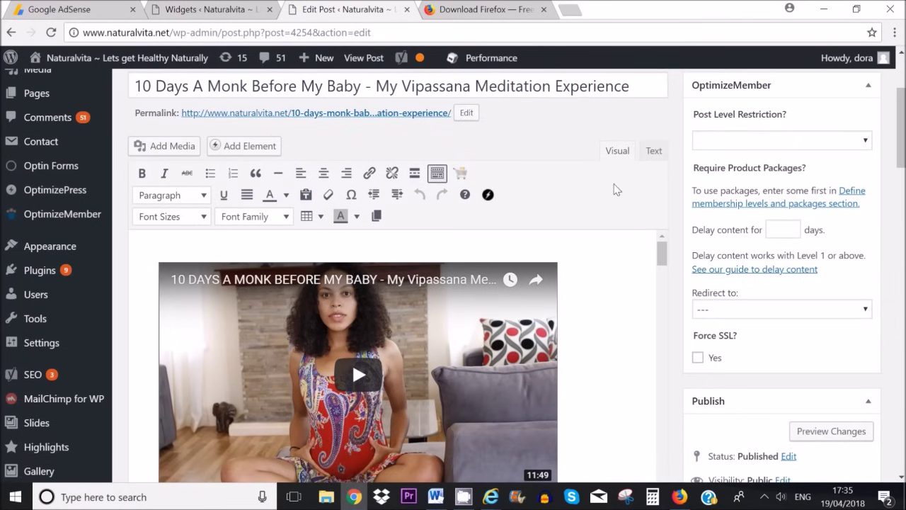
left_click(653, 150)
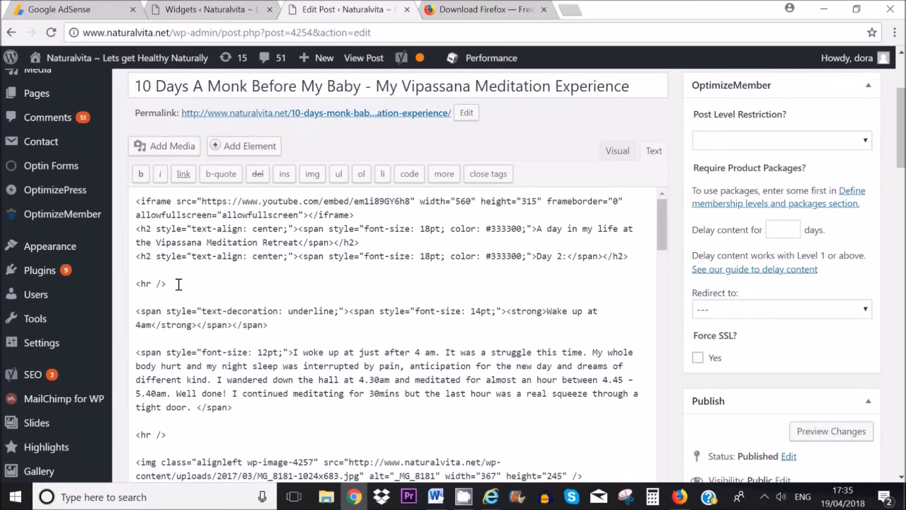
Step: Paste the banner ad code on a new line after the "Wake up at 4am" heading in the post's HTML
left_click(282, 326)
key("Return")
key("Return")
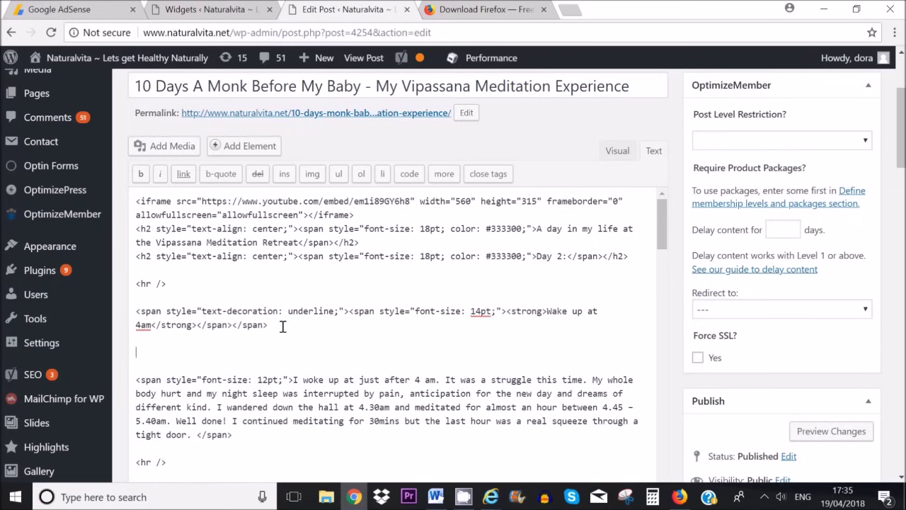
key("ctrl+v")
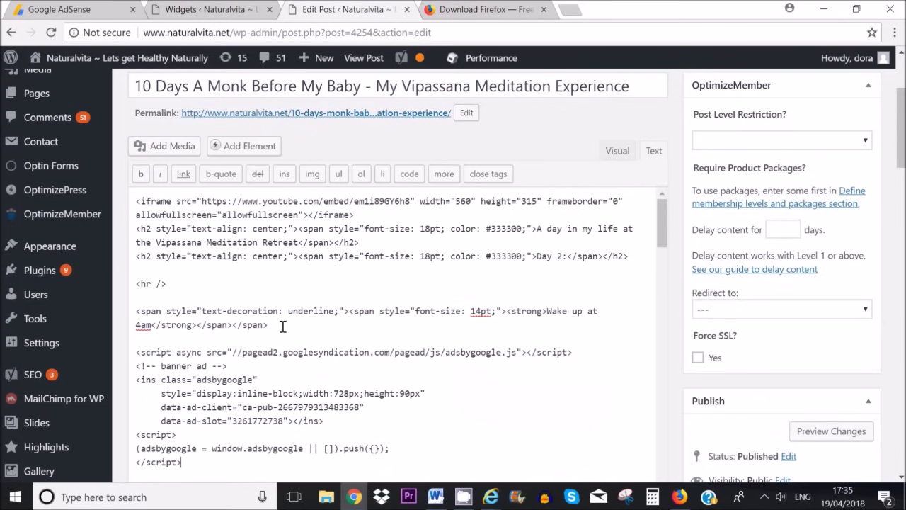
scroll(177, 310, "down", 1)
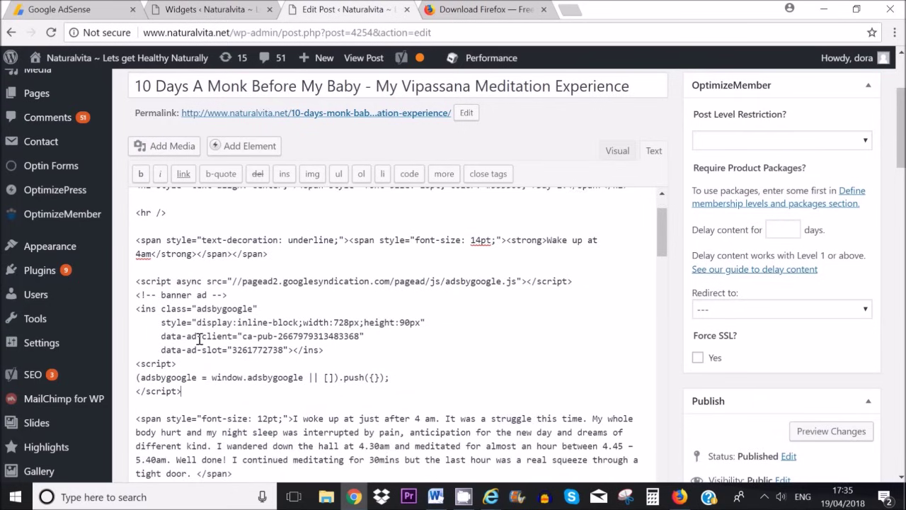
Step: Close the ad code window in AdSense and go back to the edited post's publishing options
left_click(118, 12)
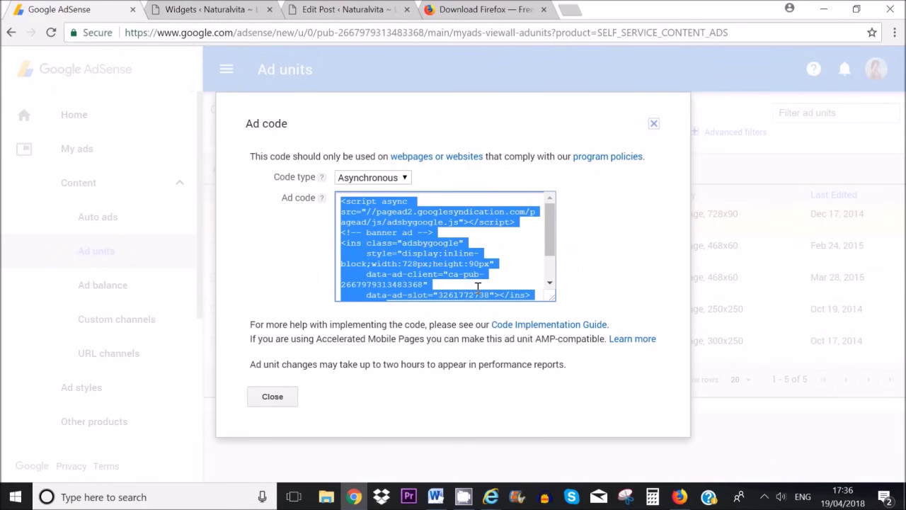
left_click(272, 397)
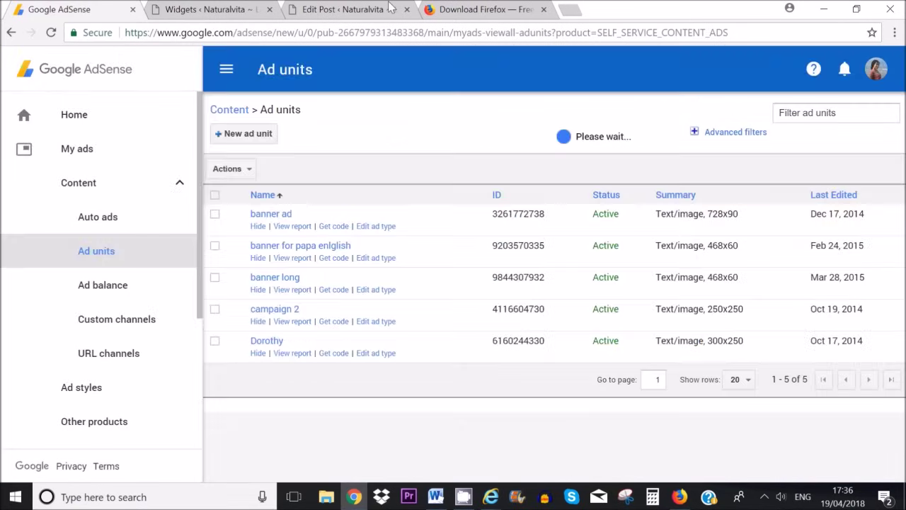
left_click(336, 9)
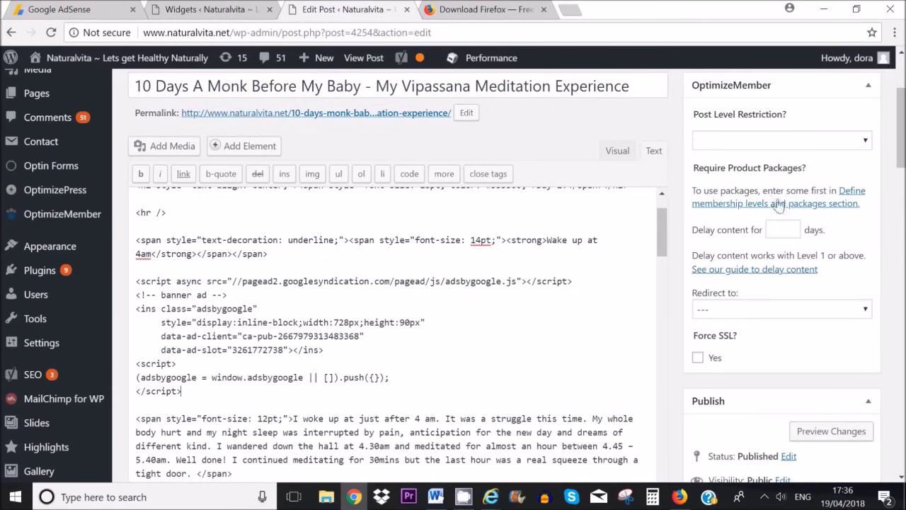
left_click_drag(901, 128, 901, 186)
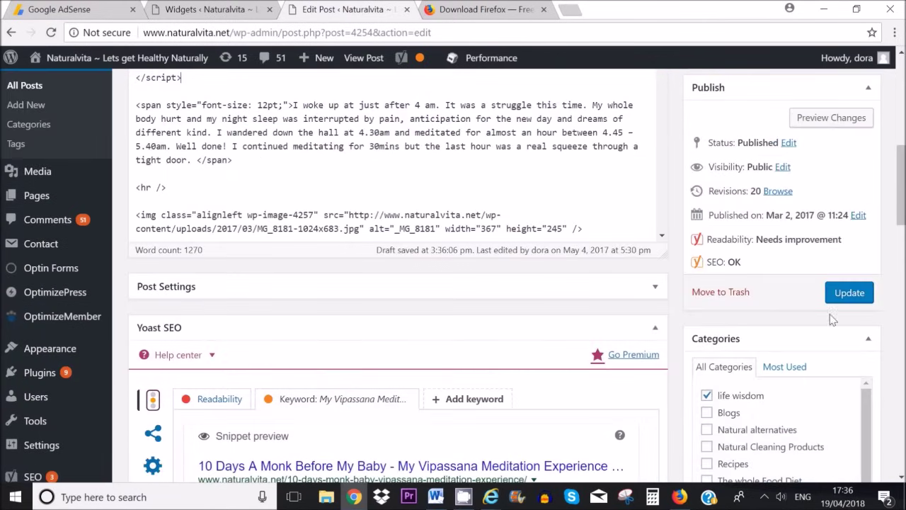
Step: Update the edited post with the banner ad code and view the published post
left_click(849, 292)
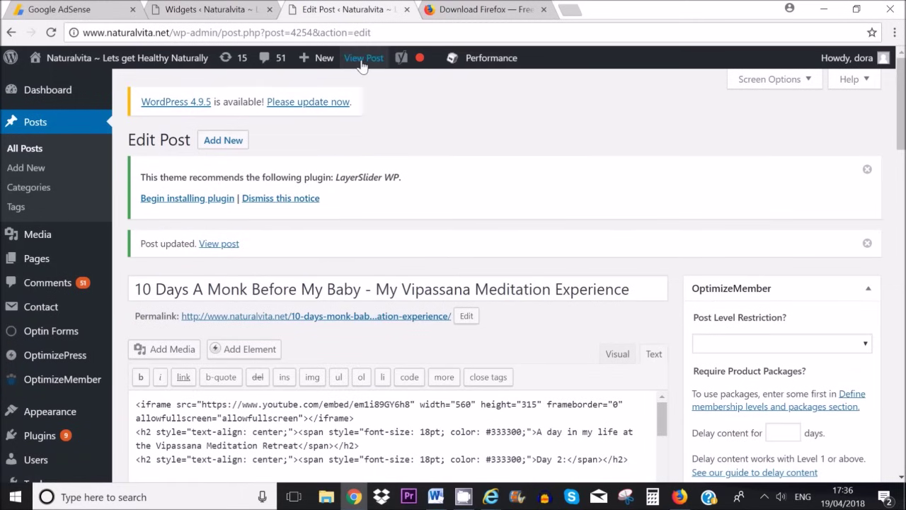
left_click(361, 62)
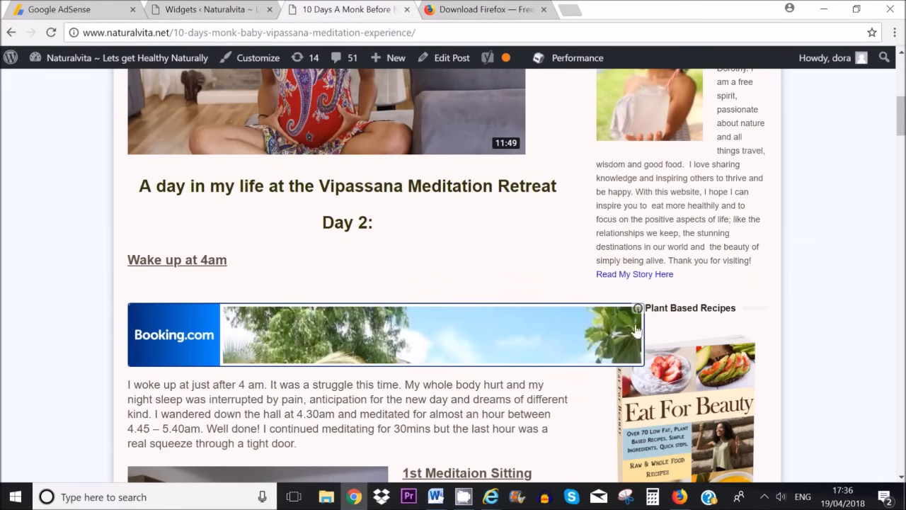
Step: Switch to Google AdSense, start a new text & display ad unit and show the horizontal banner sizes
key("ctrl+1")
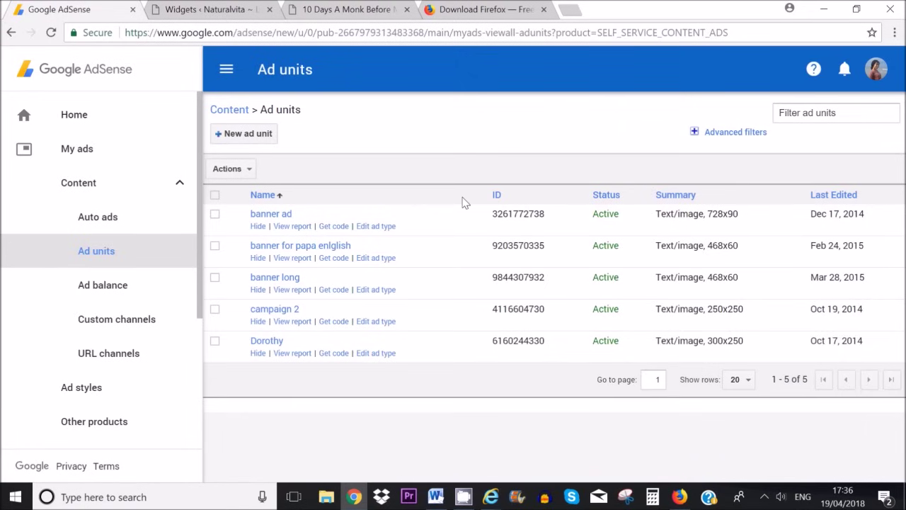
left_click(266, 139)
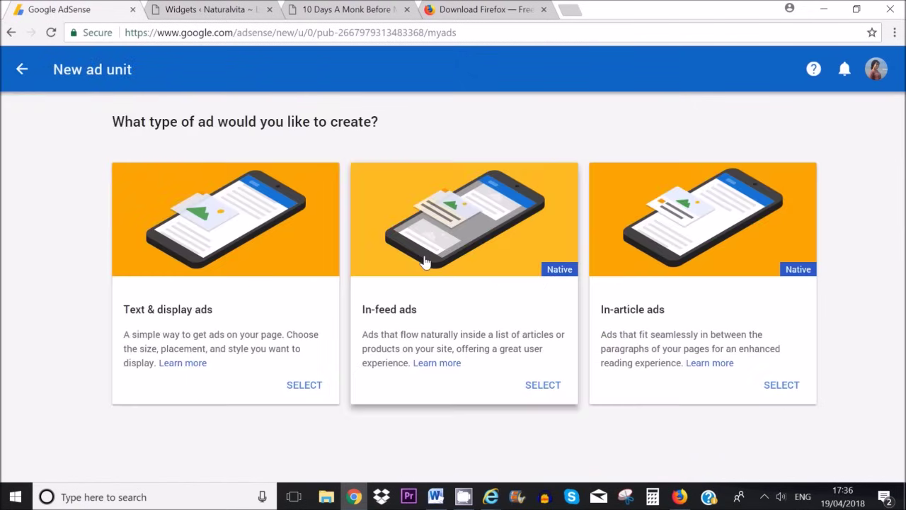
left_click(273, 368)
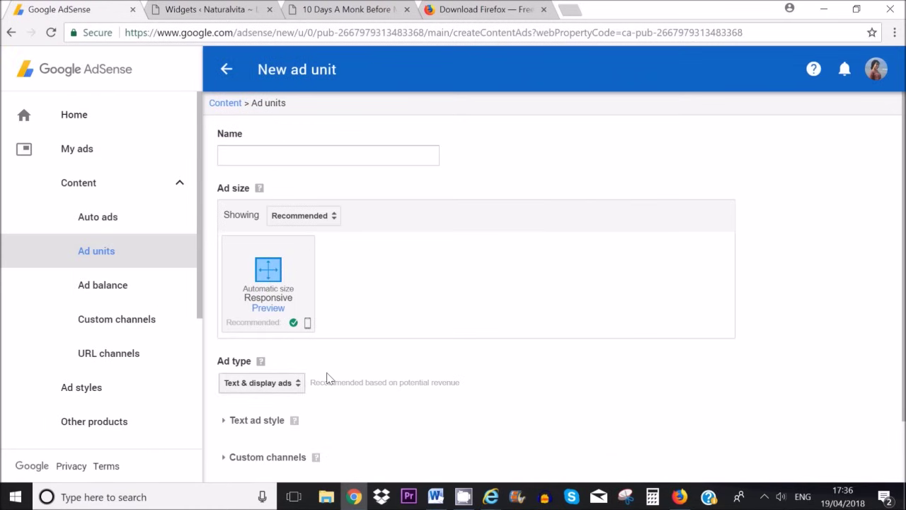
left_click(298, 215)
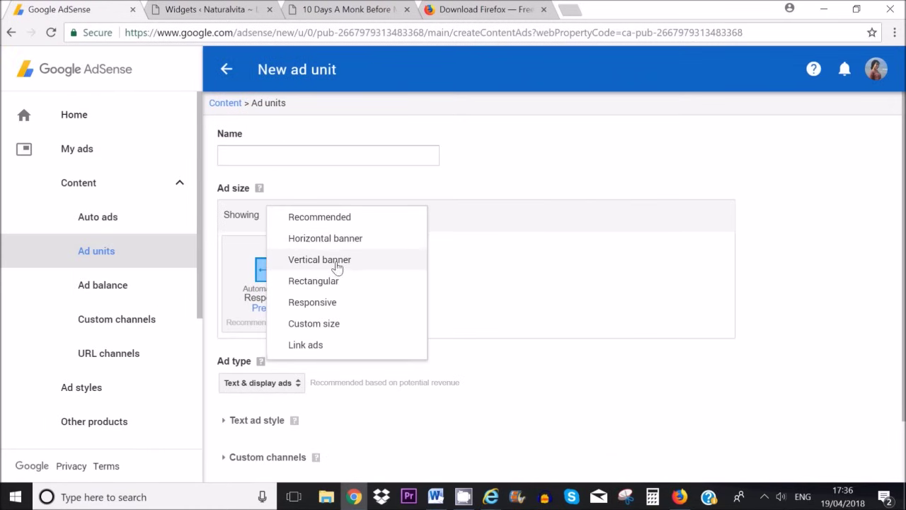
left_click(331, 240)
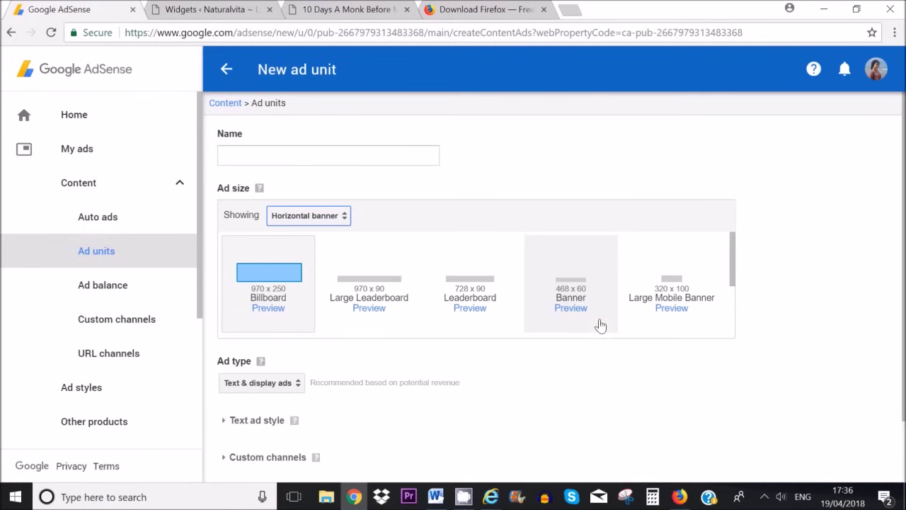
Step: Return to the published post and examine the banner under "Wake up at 4am" and the ad further down the sidebar
key("ctrl+Tab")
key("ctrl+Tab")
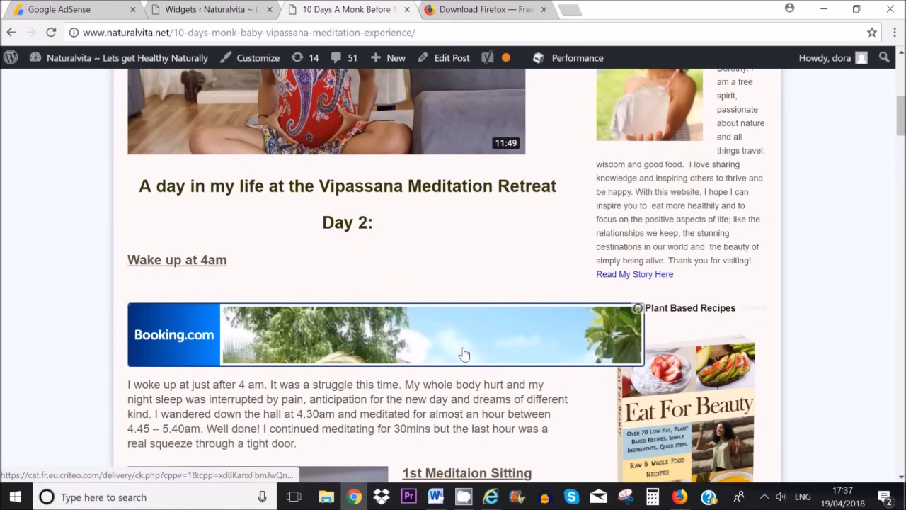
scroll(474, 361, "down", 5)
scroll(486, 366, "down", 3)
scroll(762, 402, "down", 5)
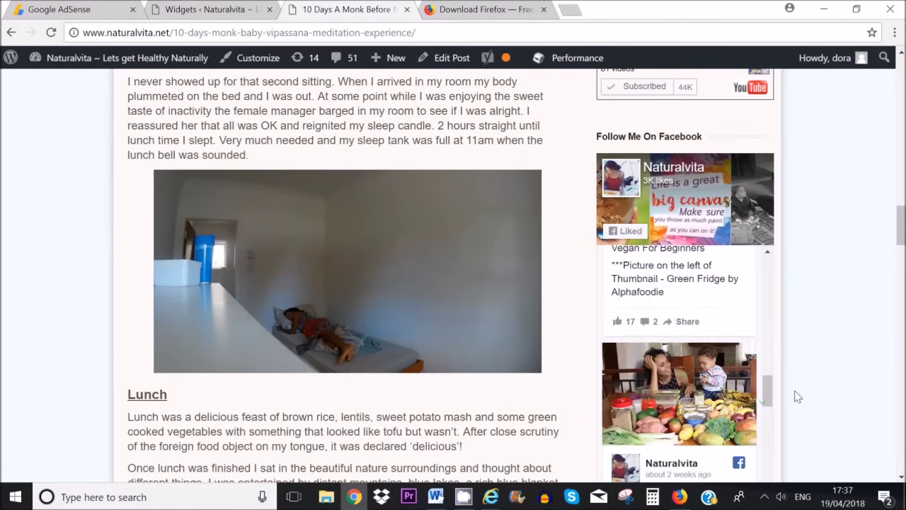
scroll(816, 403, "down", 10)
scroll(816, 402, "down", 15)
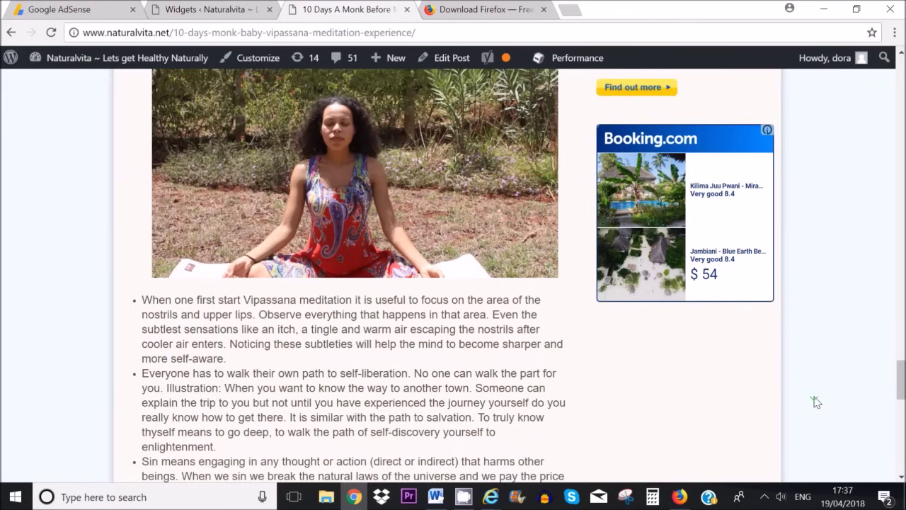